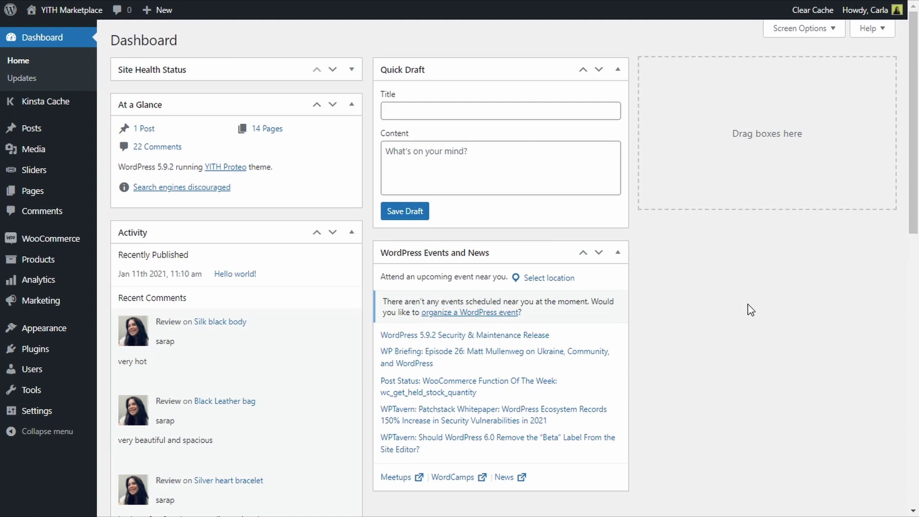
- Search the installed plugins for "watermark" and activate YITH WooCommerce Watermark Premium
mouse_move(62, 354)
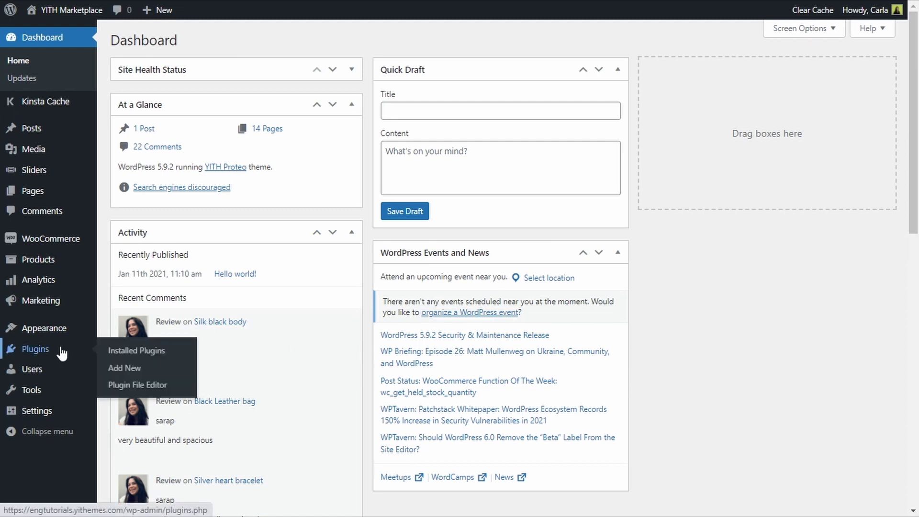
click(126, 352)
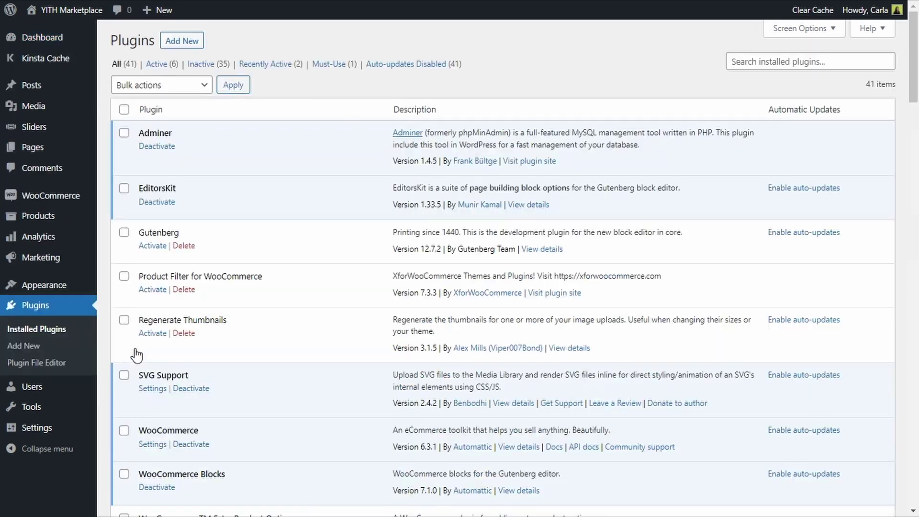
click(772, 62)
text(watermark)
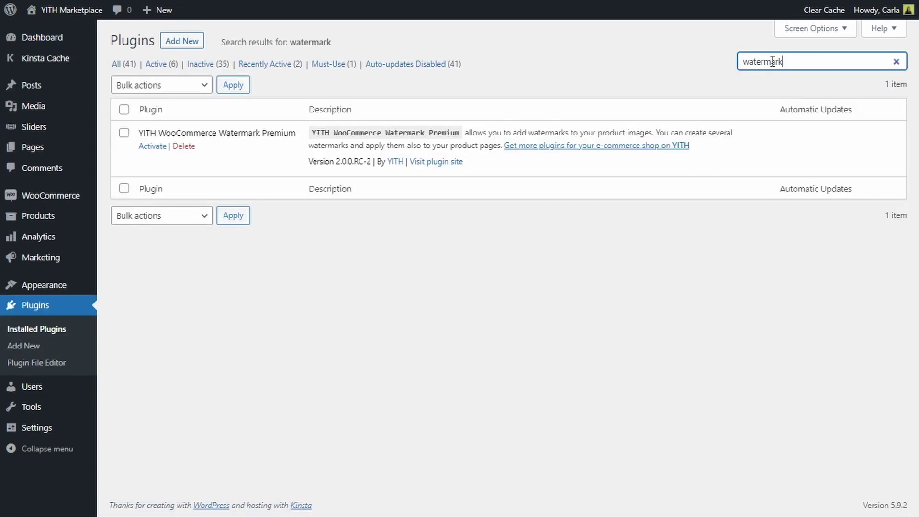
click(153, 147)
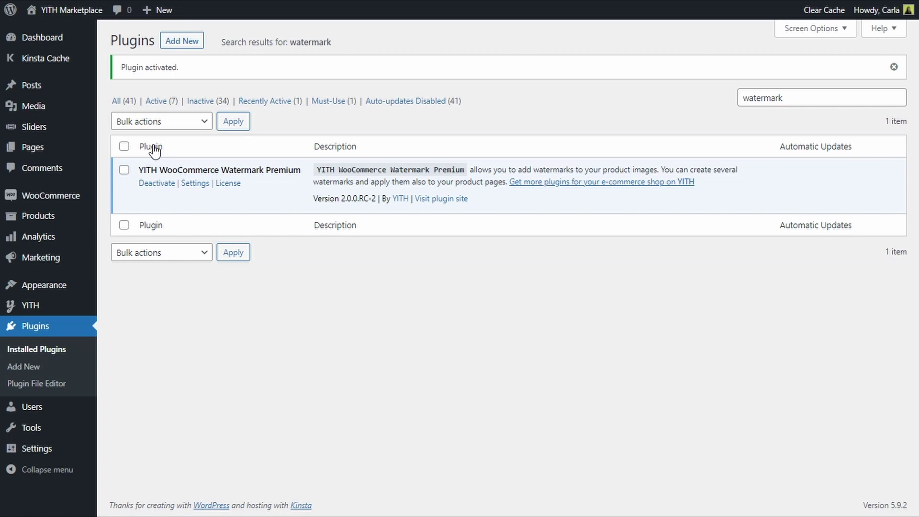
- Start a new global watermark from a custom image in the YITH Watermark settings, keeping the title "Watermark from image"
mouse_move(72, 306)
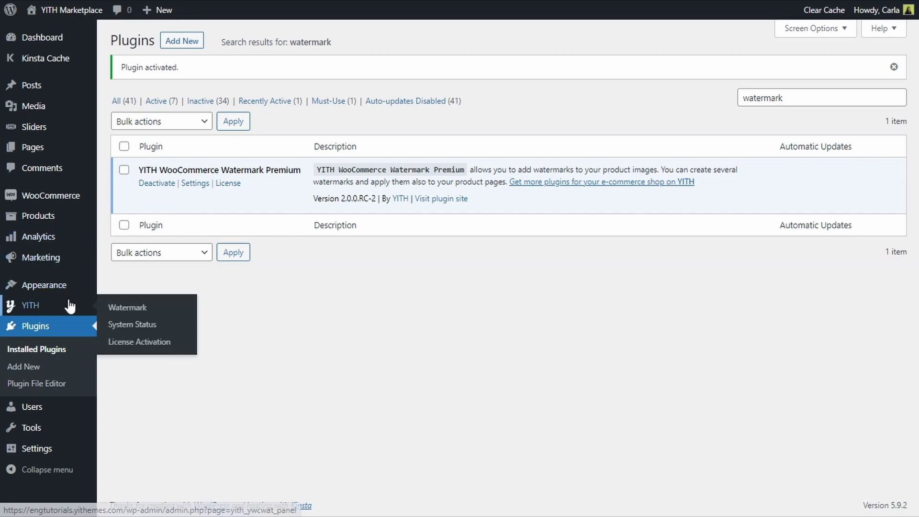
click(138, 314)
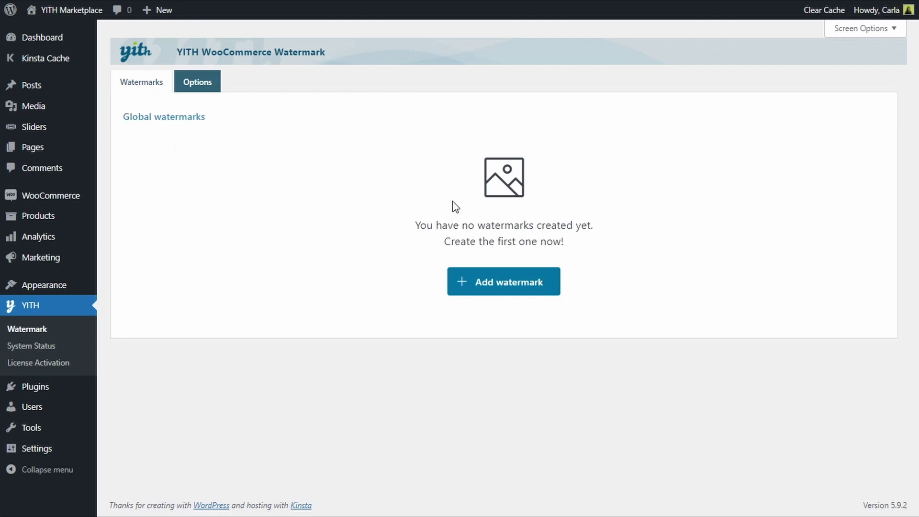
click(508, 287)
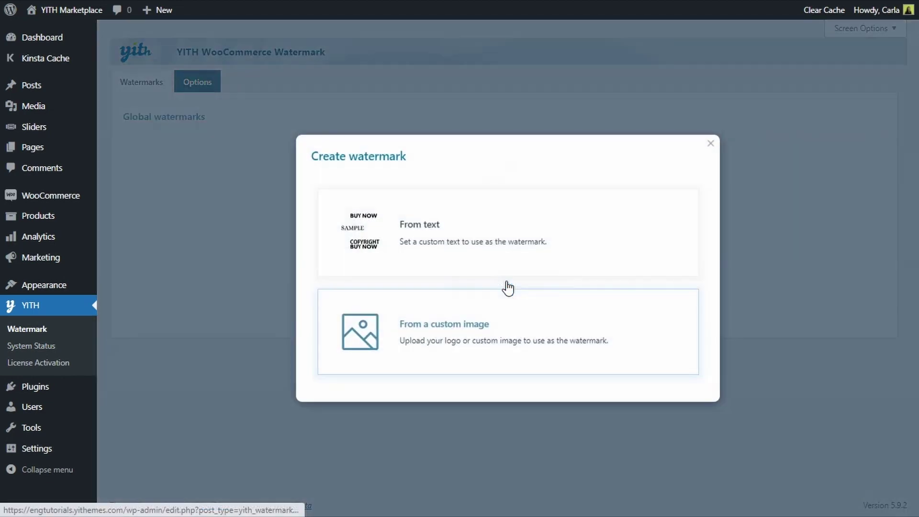
click(432, 344)
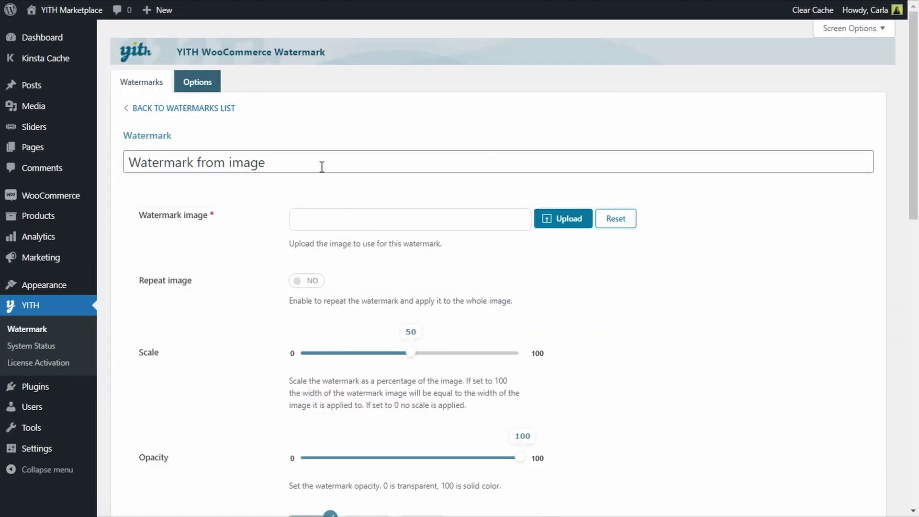
drag(310, 163, 137, 168)
click(340, 167)
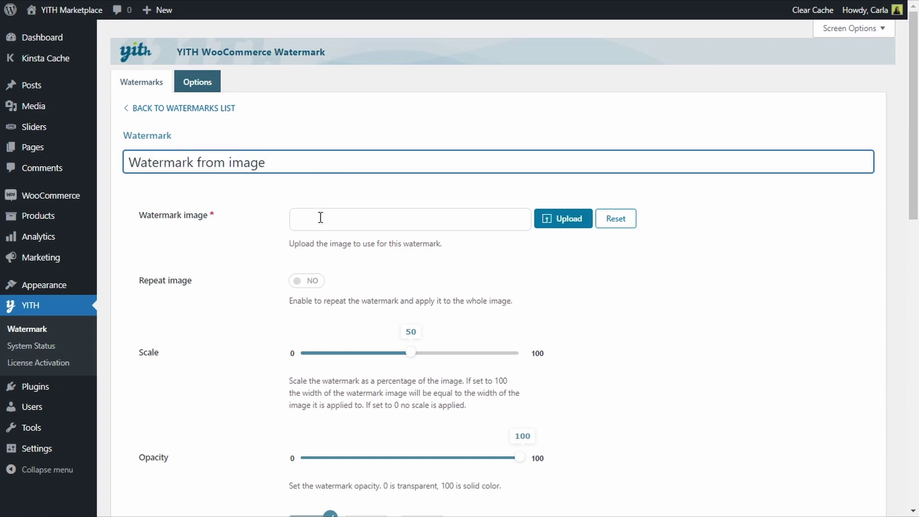
- Use logo-watermark.png from the media library as the watermark image and enable repeating it across the whole image
click(567, 222)
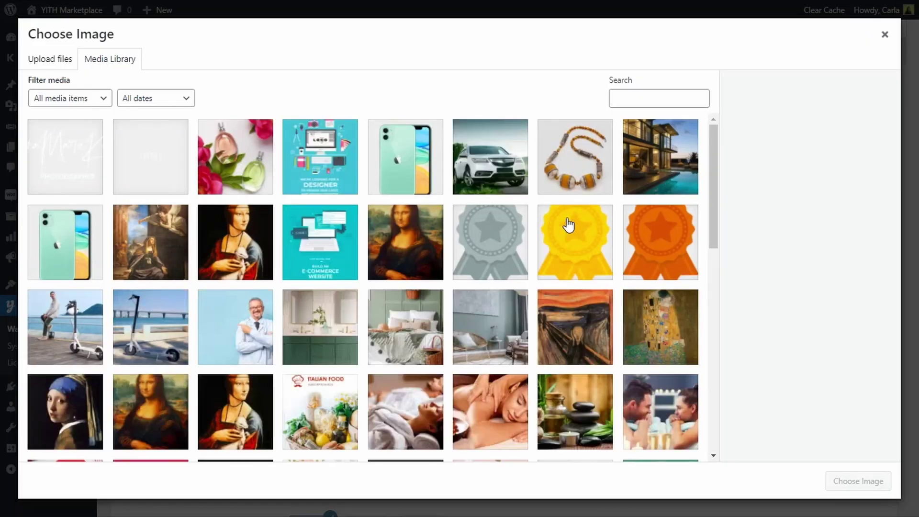
click(145, 171)
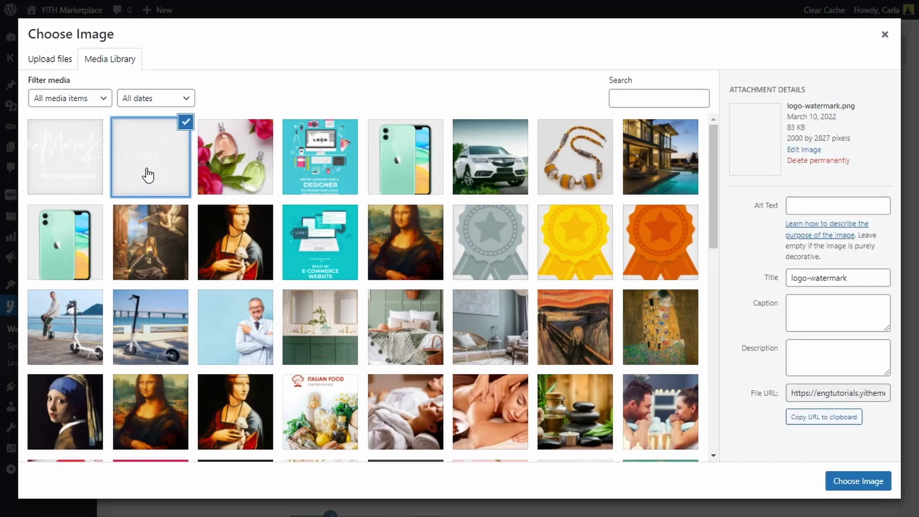
click(859, 481)
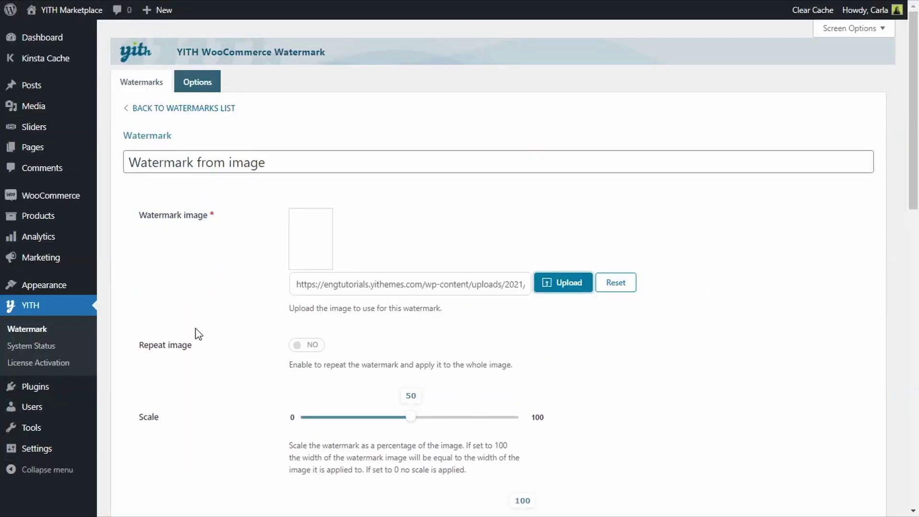
click(308, 345)
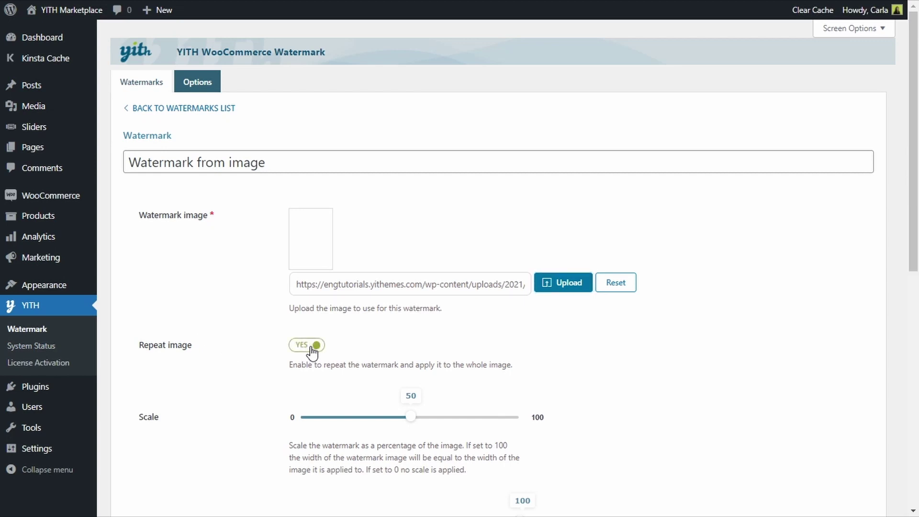
- Keep the watermark opacity at 100 and add all available image sizes to the shop images it applies to
scroll(310, 350, down, 3)
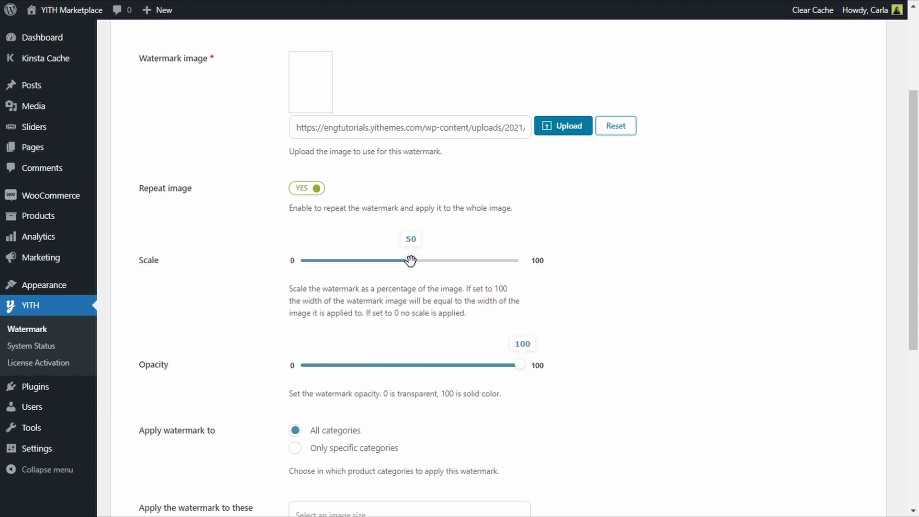
scroll(410, 261, down, 2)
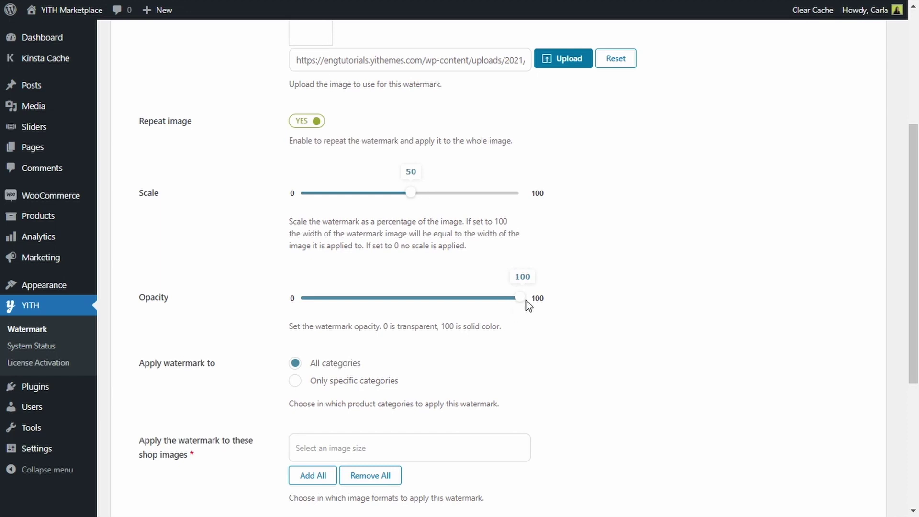
drag(518, 297, 537, 296)
scroll(537, 296, down, 3)
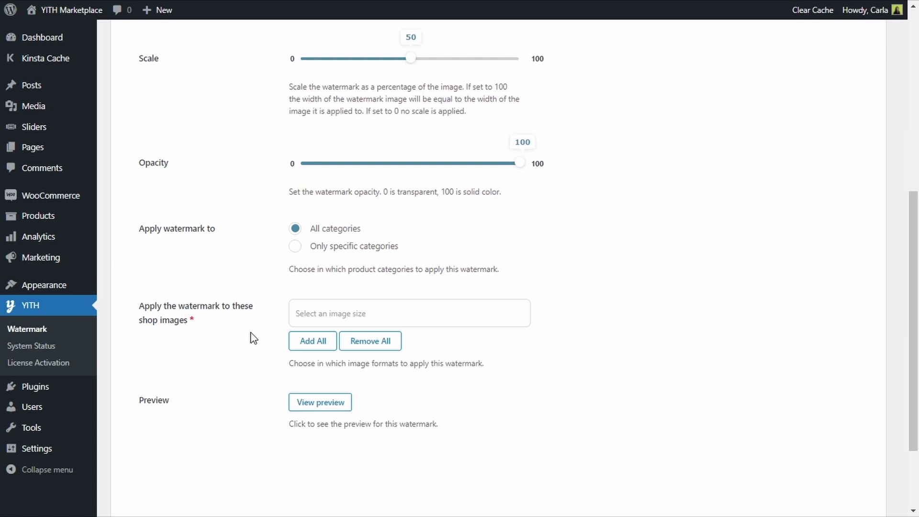
click(311, 342)
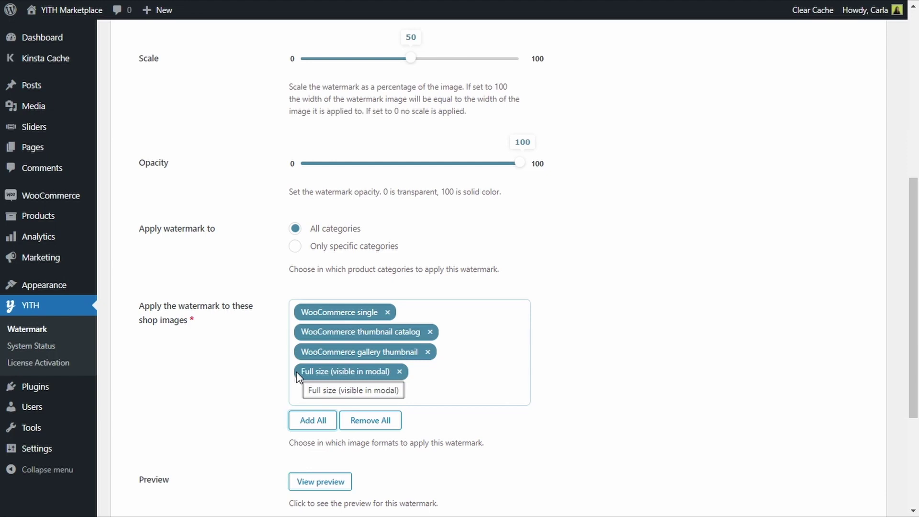
- Preview the watermark, close the preview and save the watermark
scroll(297, 372, down, 3)
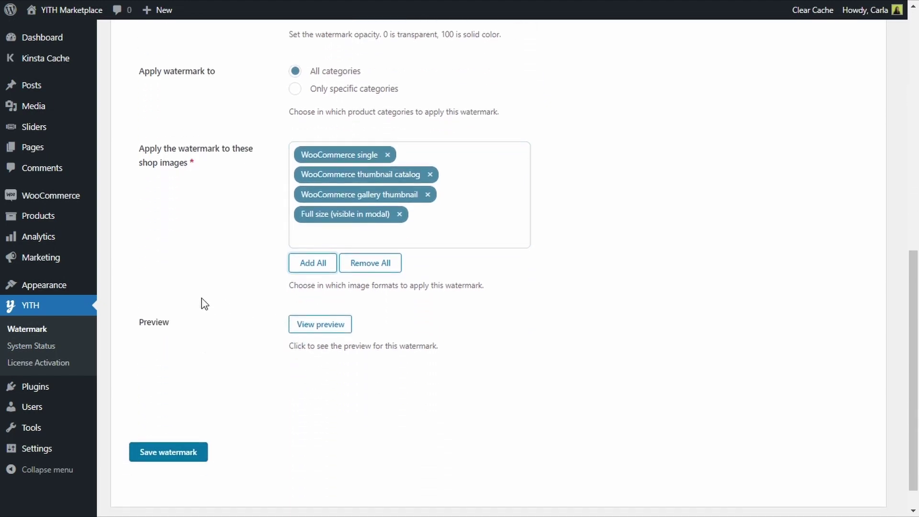
click(321, 325)
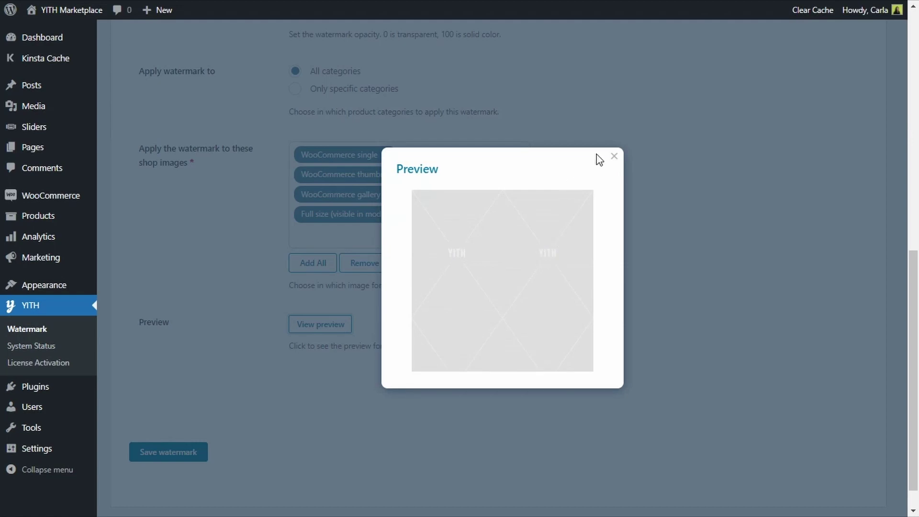
click(614, 156)
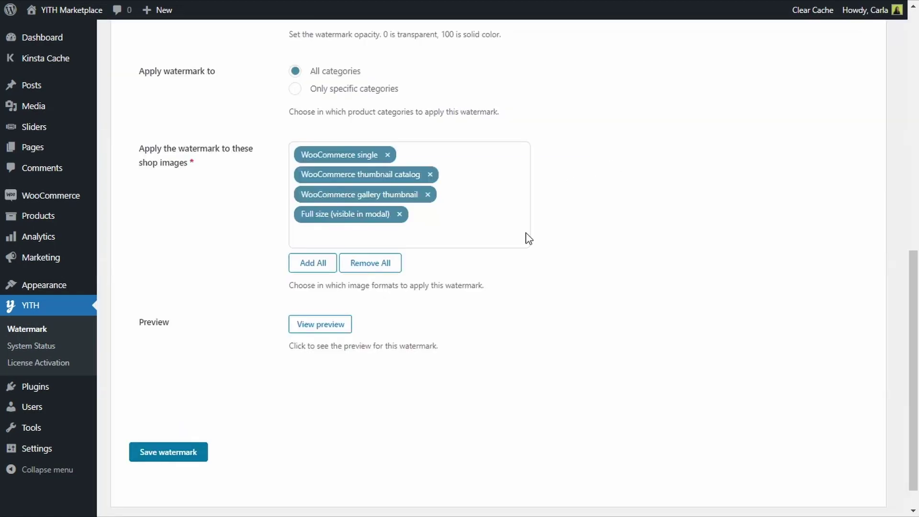
click(176, 461)
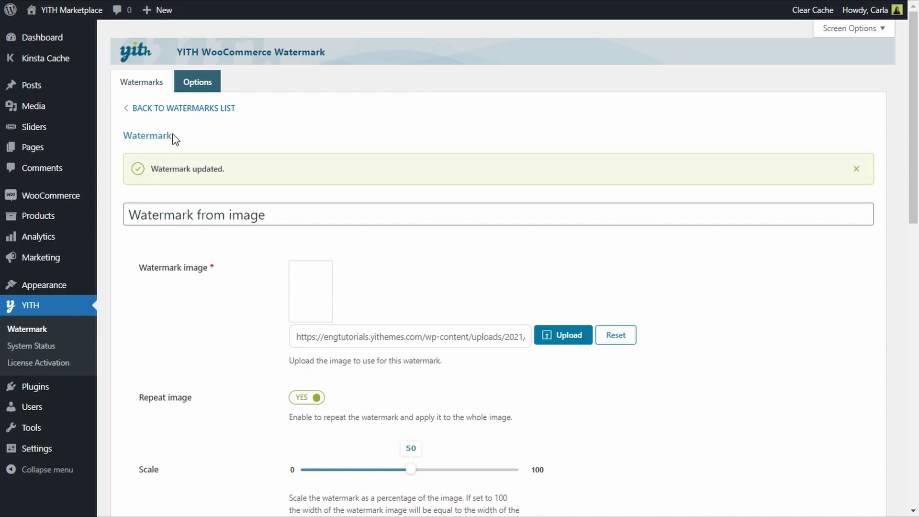
- Enable "Watermark from image" in the global watermarks list and check the product images on the shop page
click(182, 112)
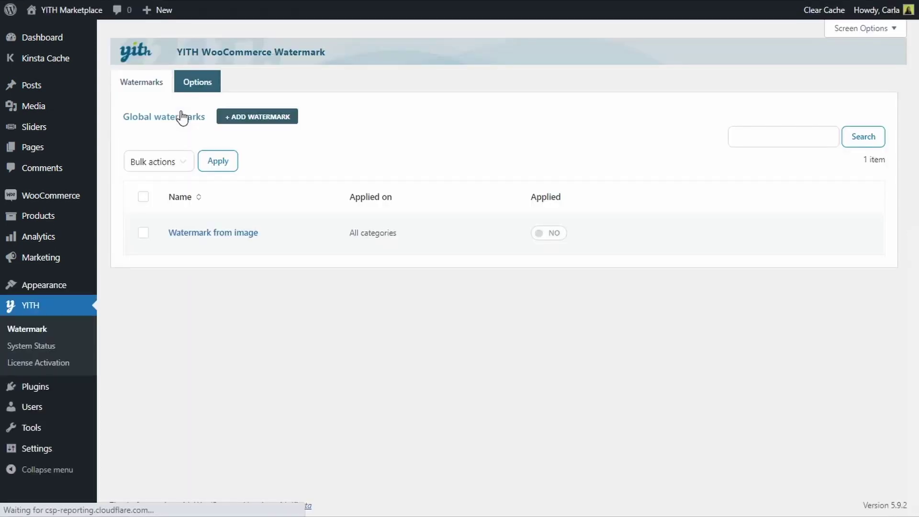
click(551, 240)
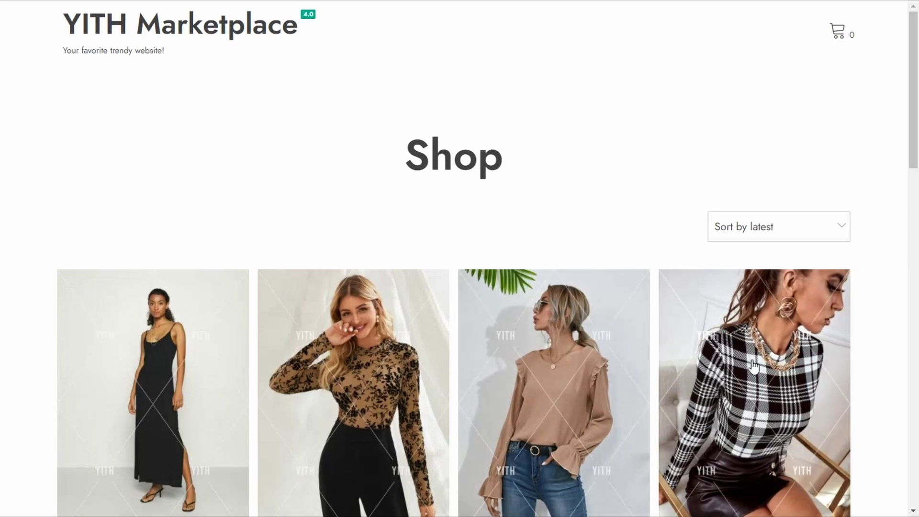
scroll(450, 234, down, 10)
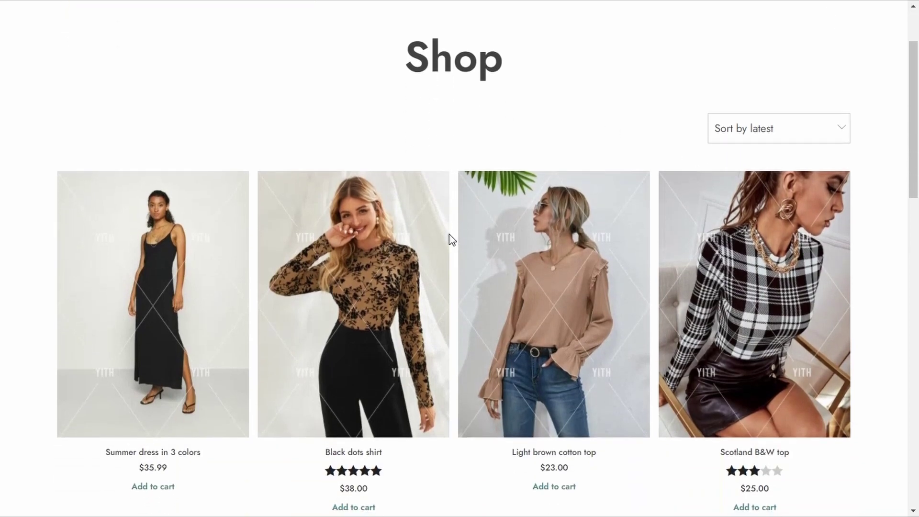
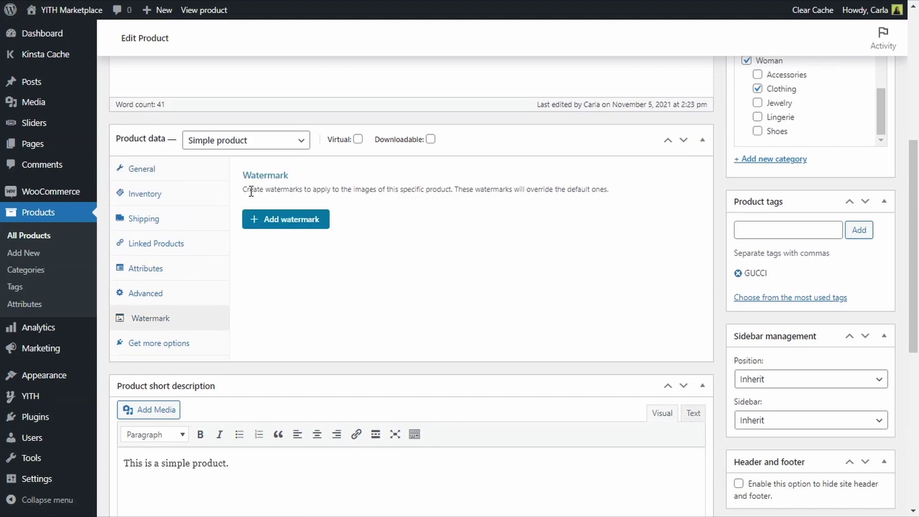
- Add a product-specific watermark to the light brown top and name it "Signature"
drag(243, 191, 611, 195)
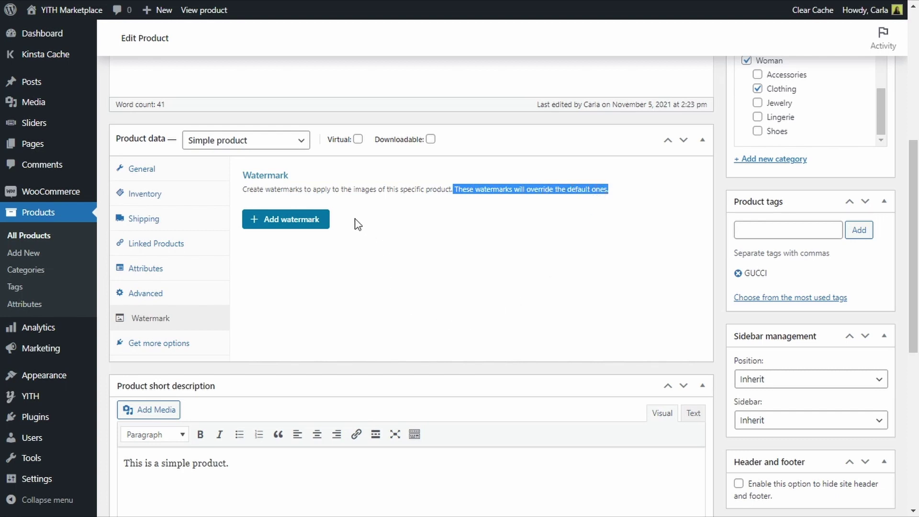
click(304, 221)
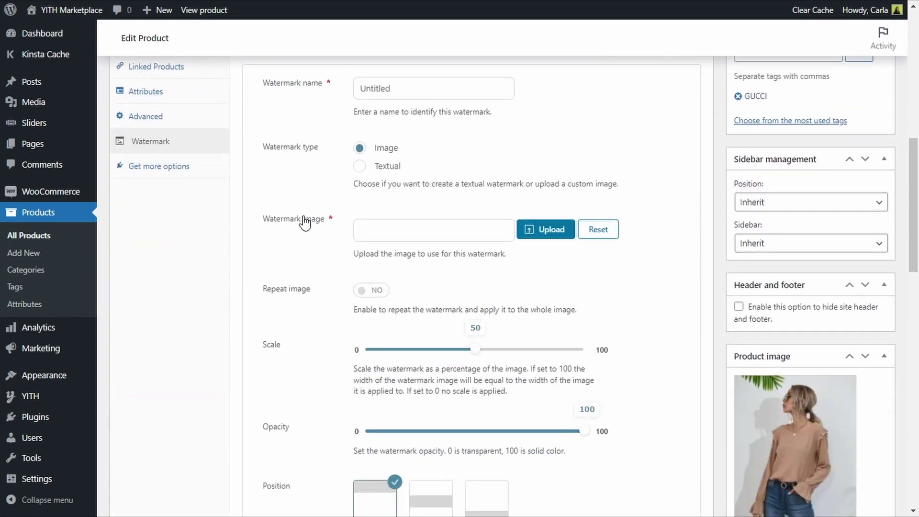
triple_click(418, 94)
text(Signature)
- Choose the white handwritten signature image from the media library as the product's watermark image
click(545, 230)
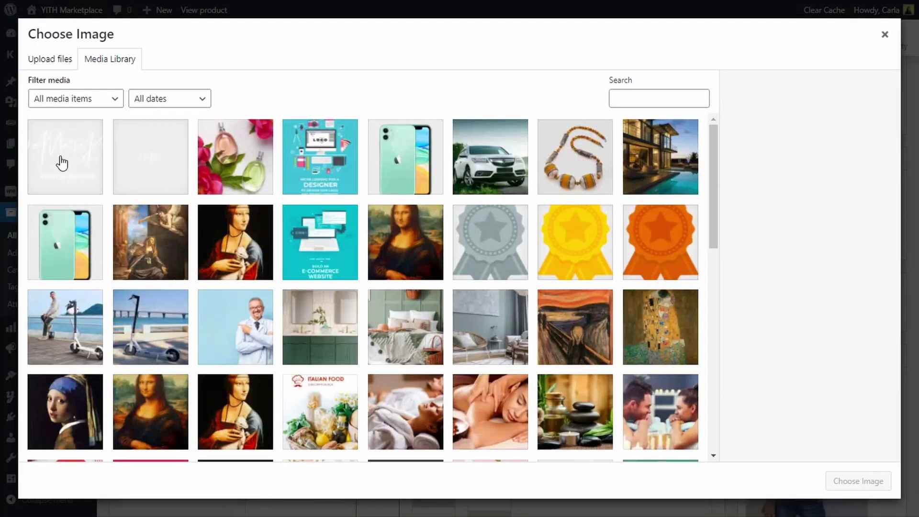
click(62, 159)
click(867, 484)
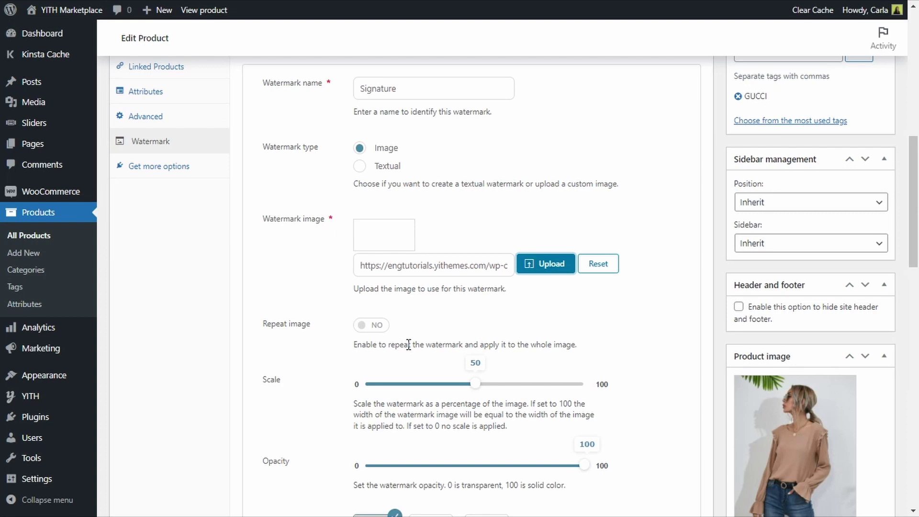
- Set the Signature watermark's opacity to 60, its position to Middle and its alignment to Center
scroll(409, 344, down, 2)
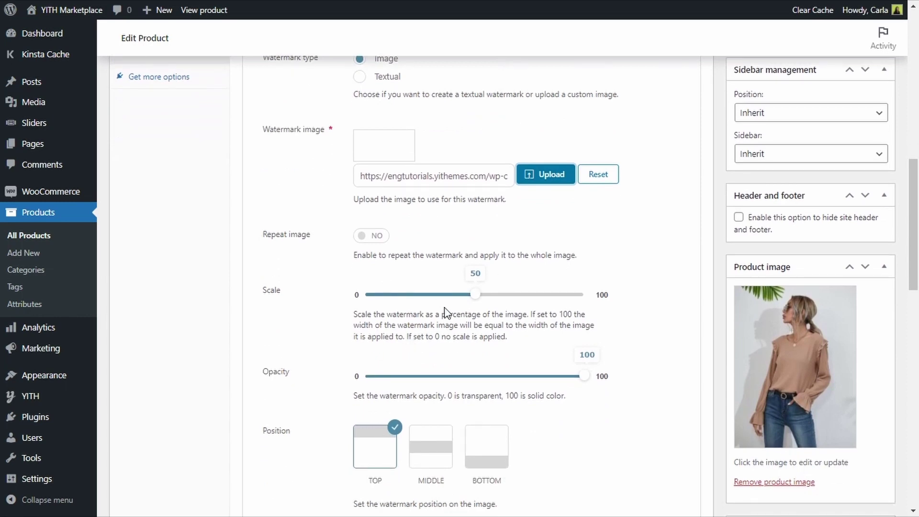
scroll(446, 312, down, 2)
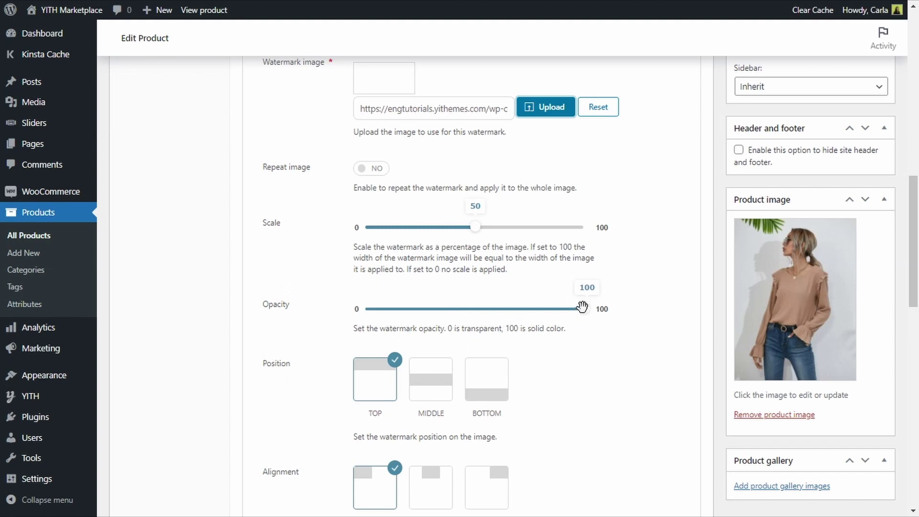
drag(583, 308, 497, 306)
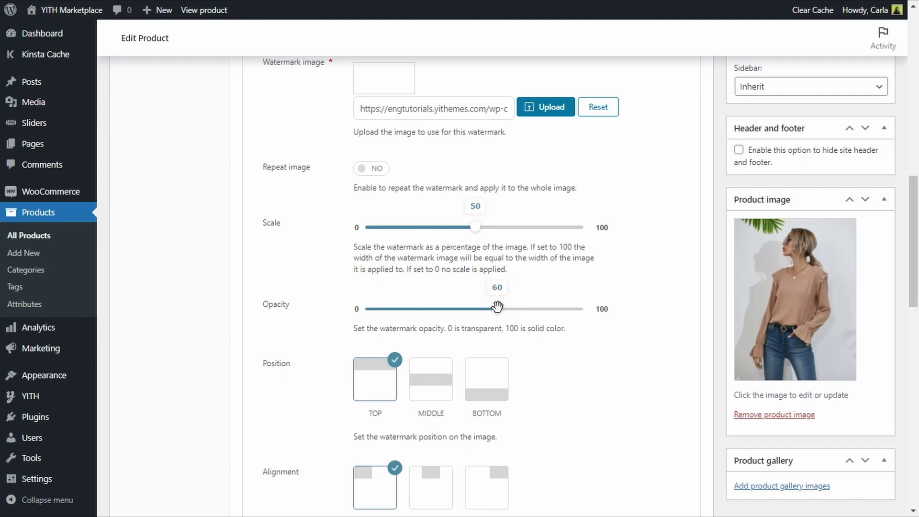
scroll(497, 310, down, 3)
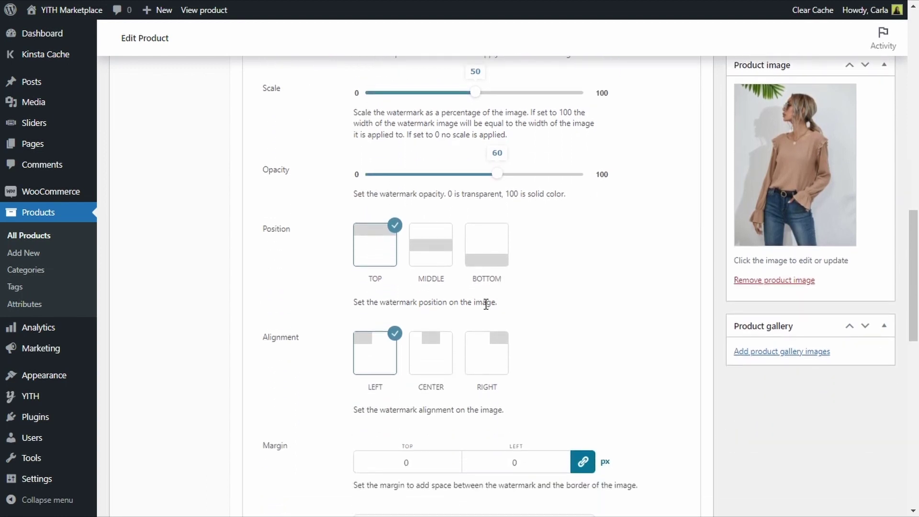
click(430, 248)
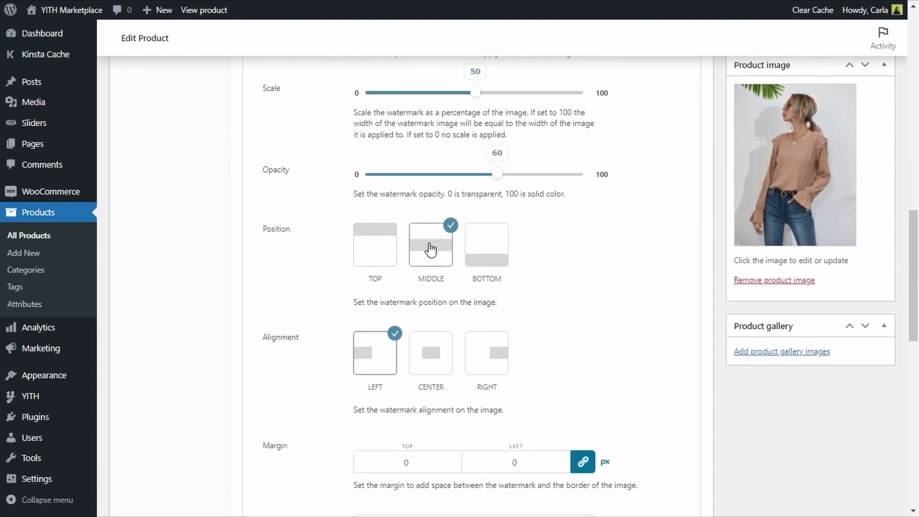
click(436, 351)
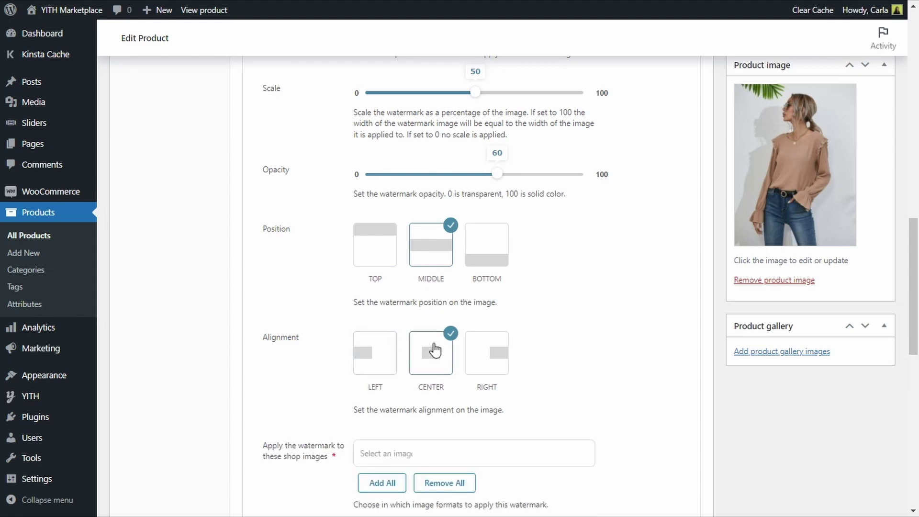
- Apply the Signature watermark to all shop image formats, add it to the product and update the product
scroll(531, 344, down, 3)
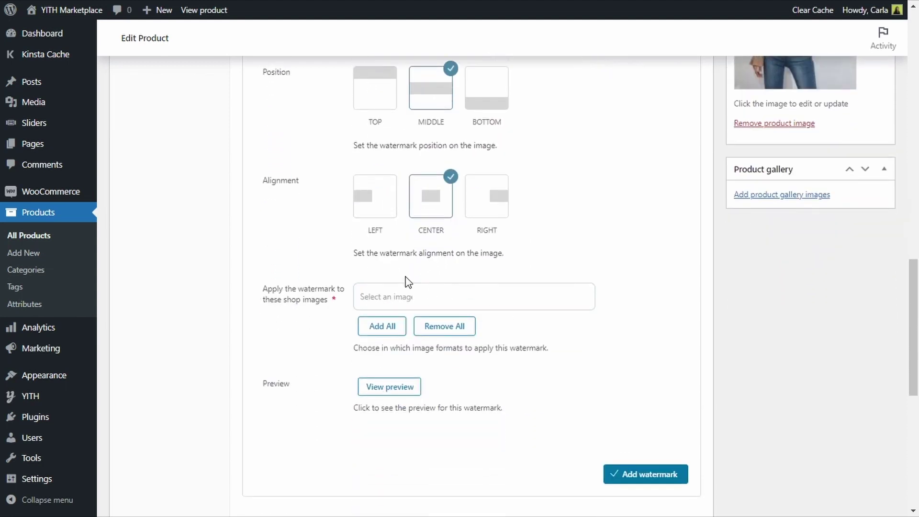
click(382, 327)
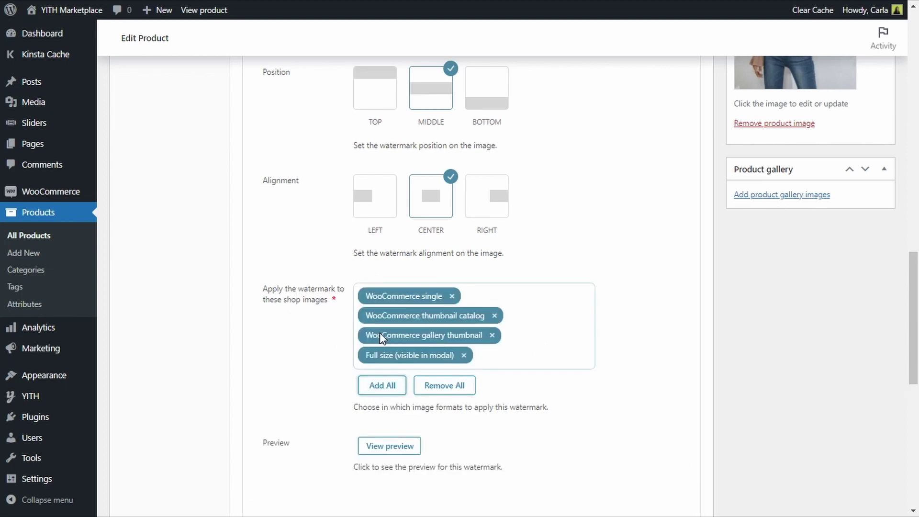
scroll(380, 343, down, 2)
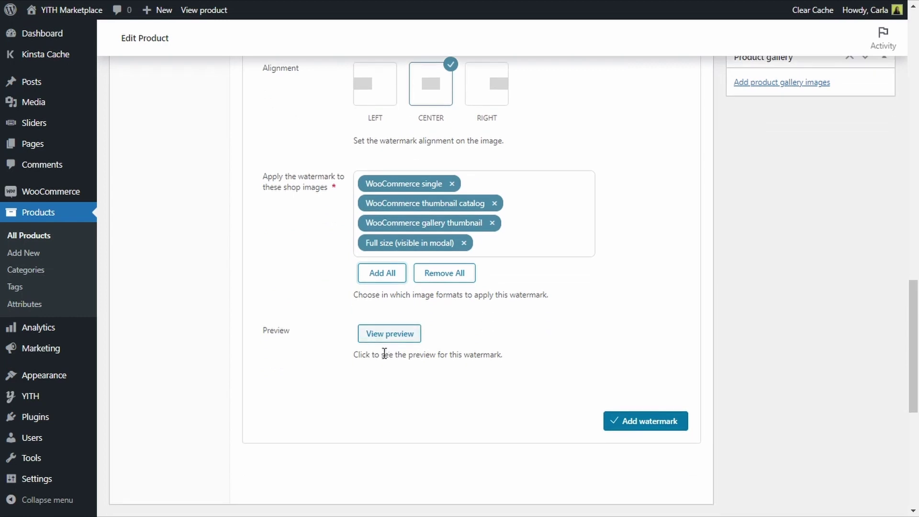
click(639, 427)
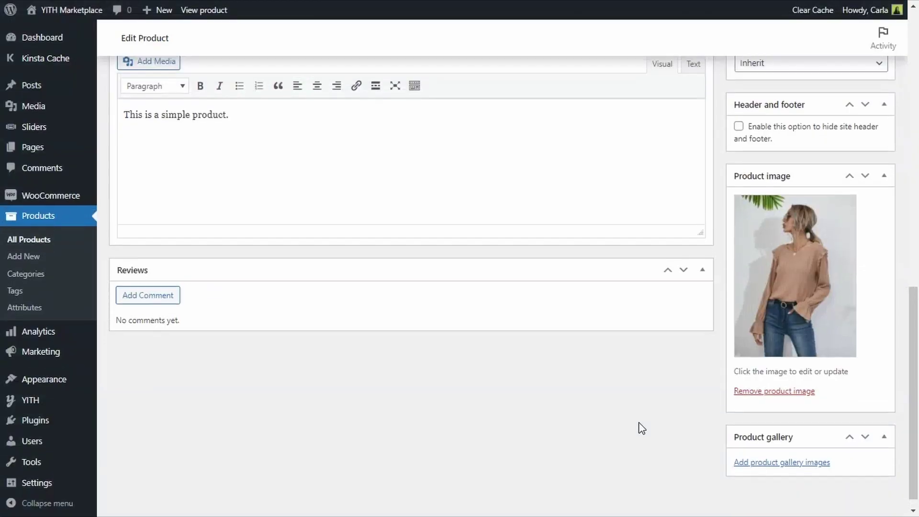
scroll(641, 428, up, 5)
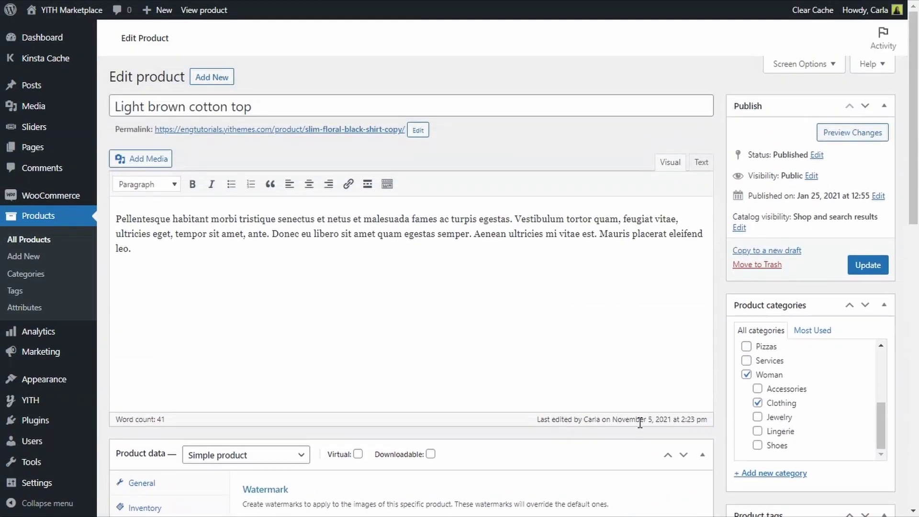
click(885, 266)
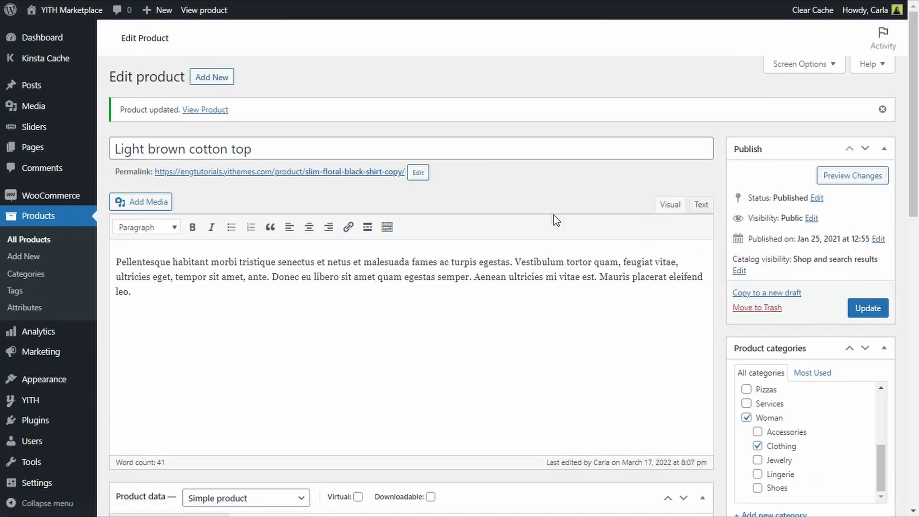
- View the light brown top's product page and the shop page to check the watermarks on the images
click(368, 176)
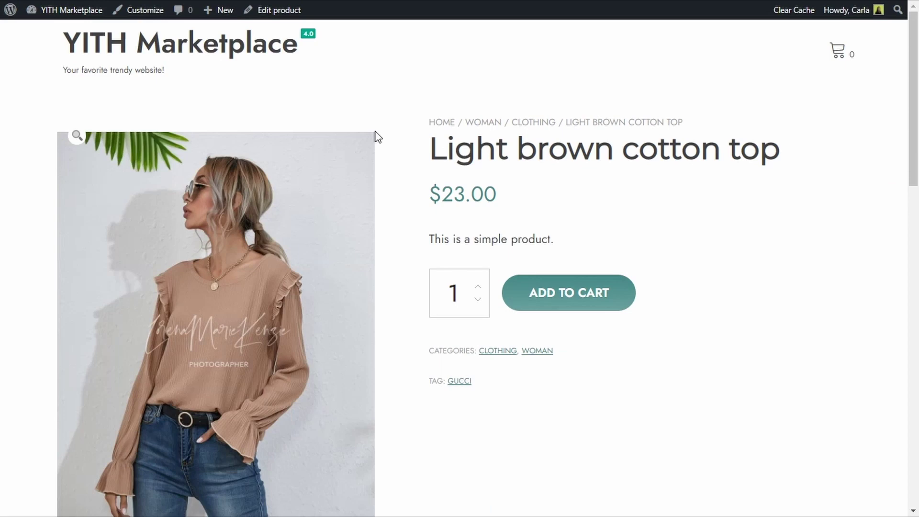
scroll(399, 181, down, 2)
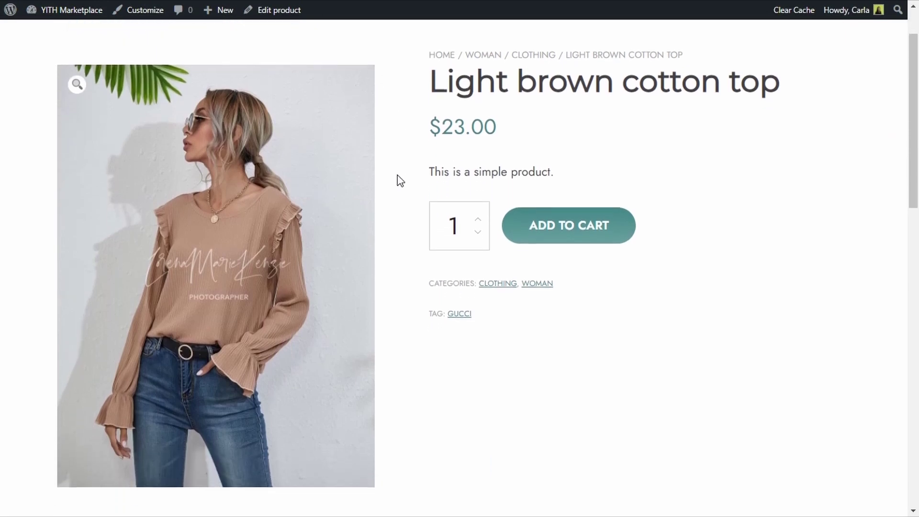
scroll(407, 201, down, 1)
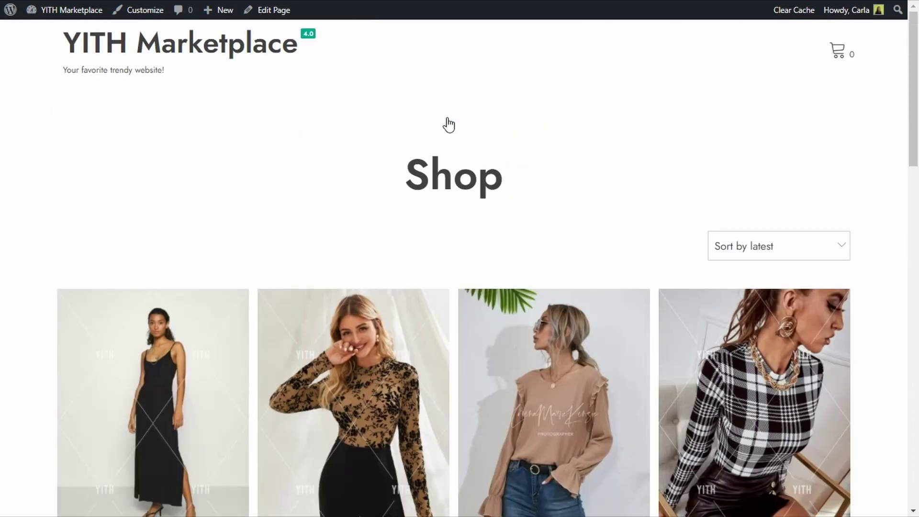
scroll(448, 124, down, 3)
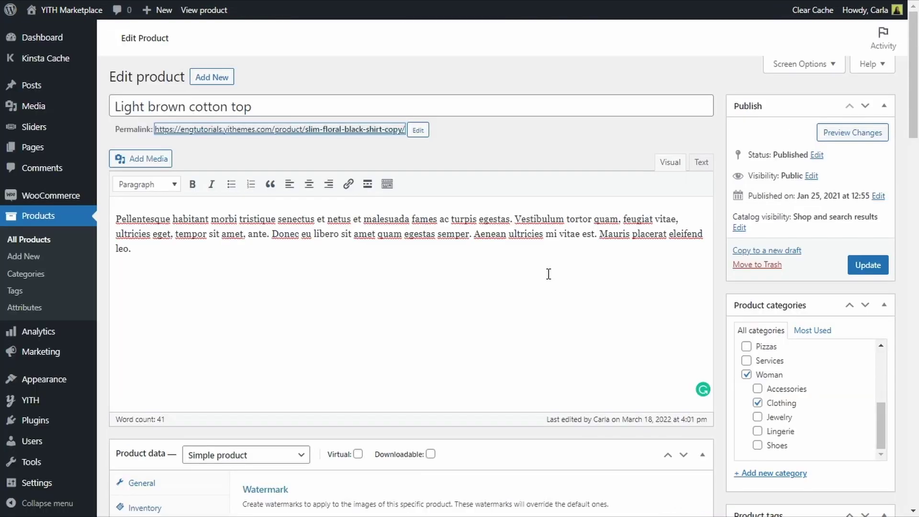
- Limit the product's Signature watermark to the WooCommerce single image format and update the watermark
scroll(549, 277, down, 6)
scroll(548, 277, down, 8)
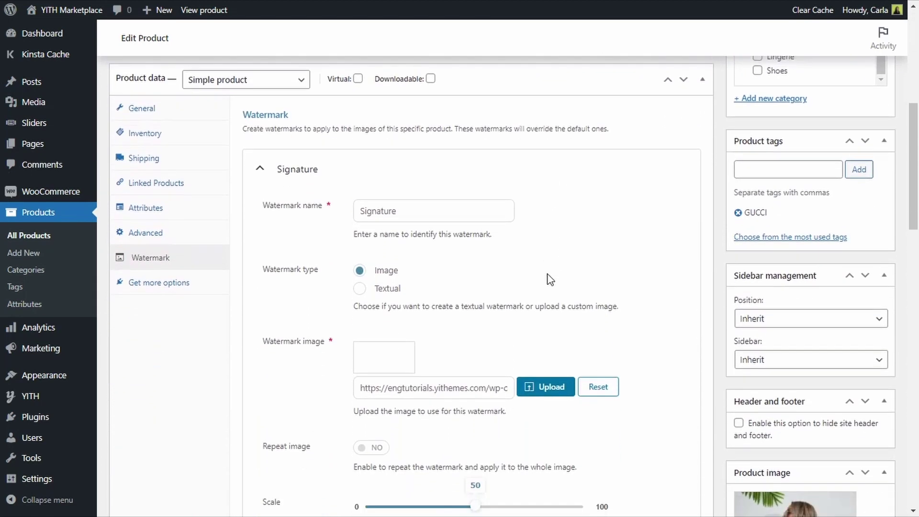
scroll(549, 279, down, 4)
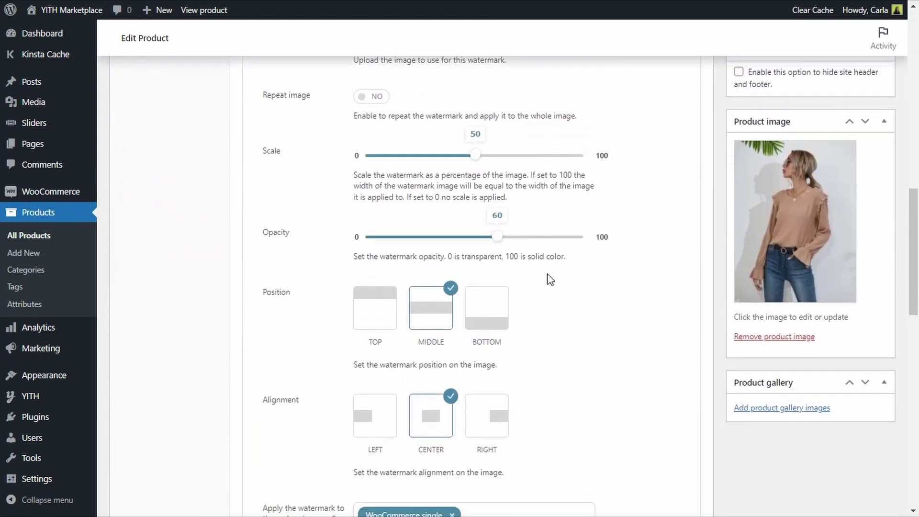
scroll(550, 279, down, 2)
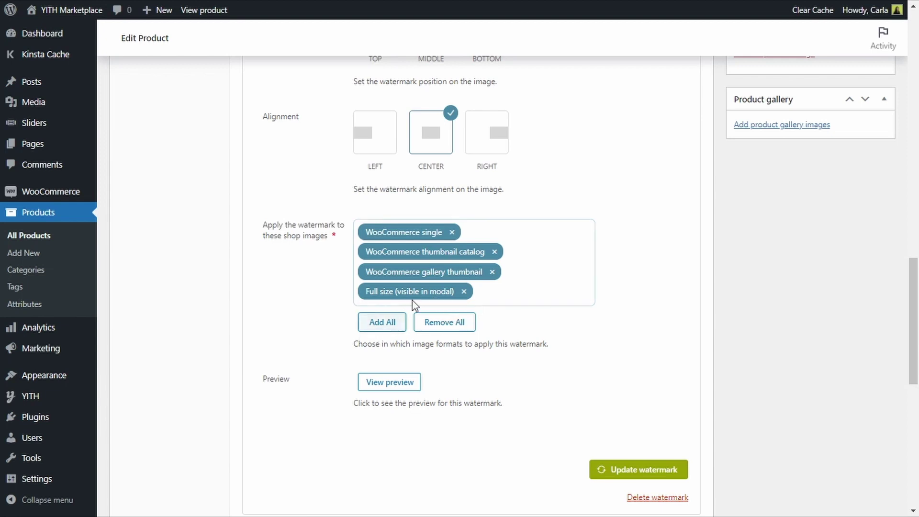
click(454, 322)
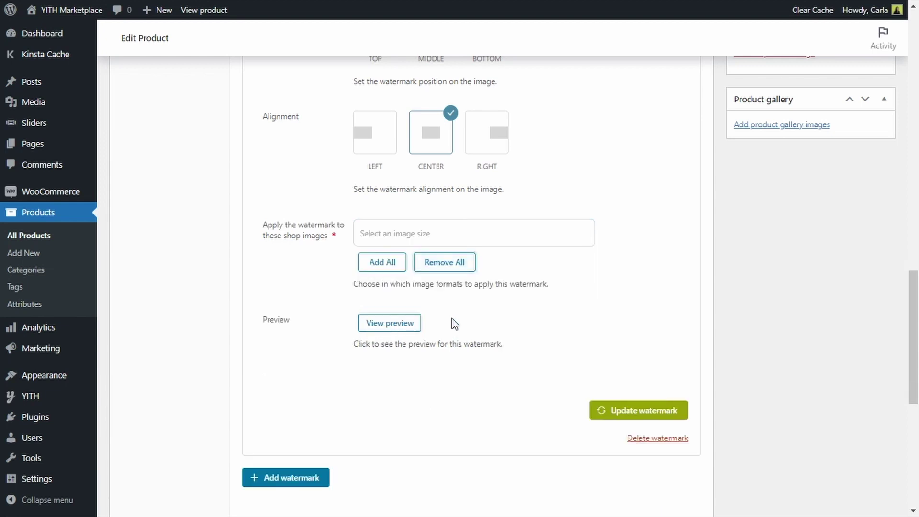
click(406, 240)
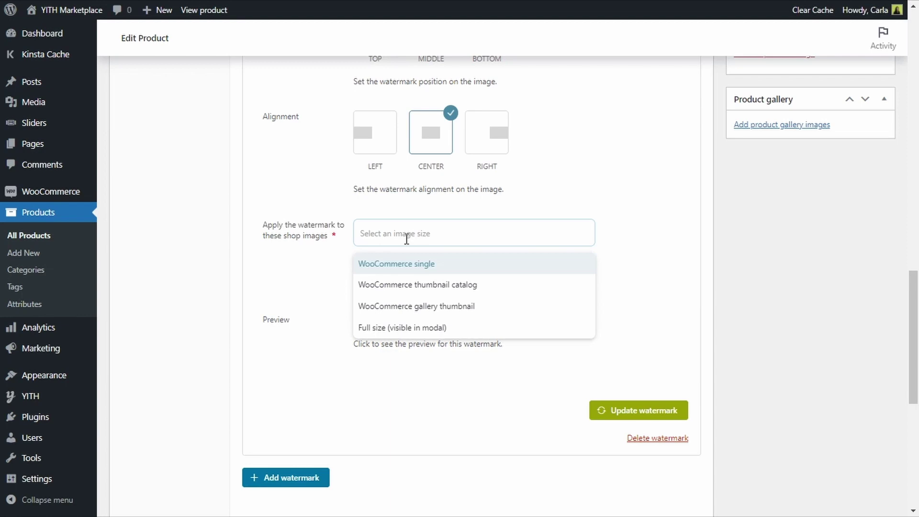
click(414, 265)
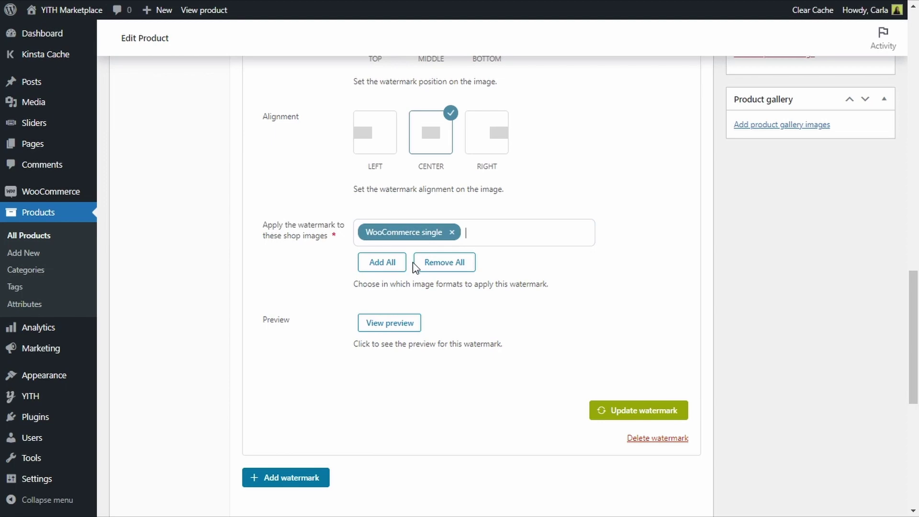
click(652, 416)
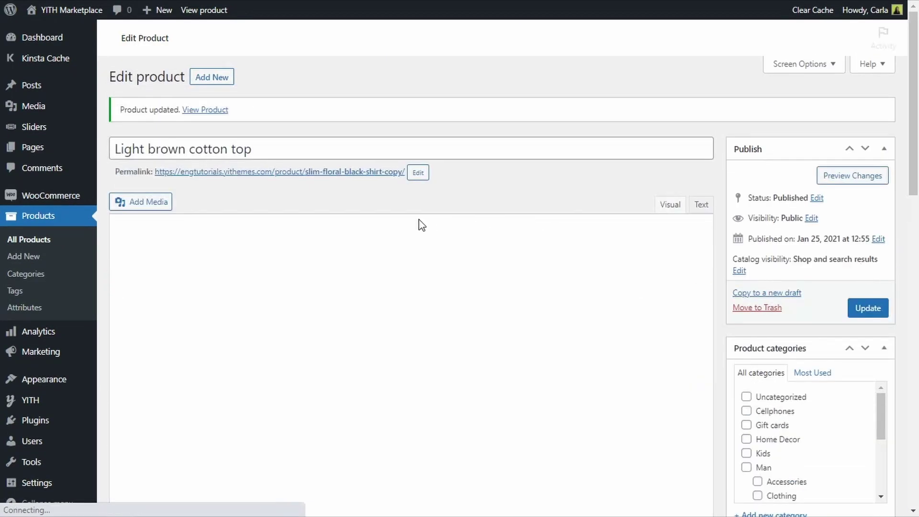
- Open the light brown top's product page again to check the watermark on its main image
click(322, 175)
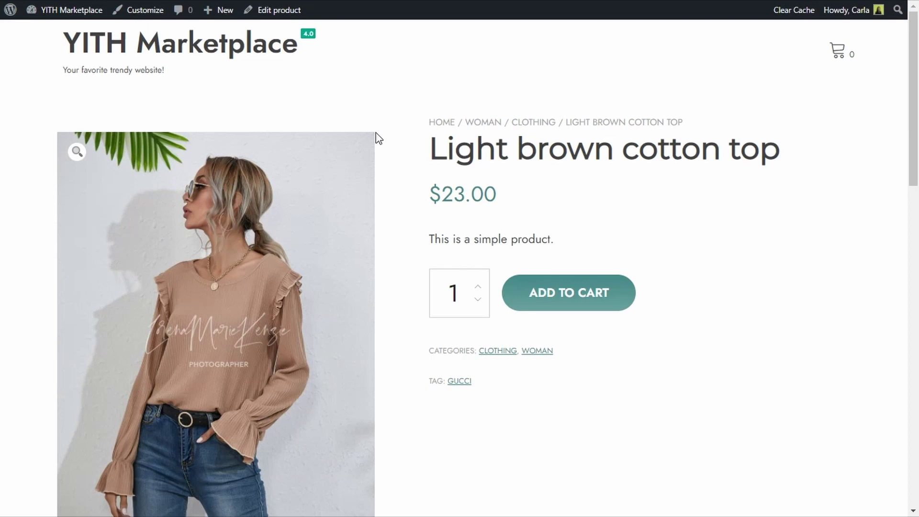
key(alt+Left)
scroll(389, 183, down, 2)
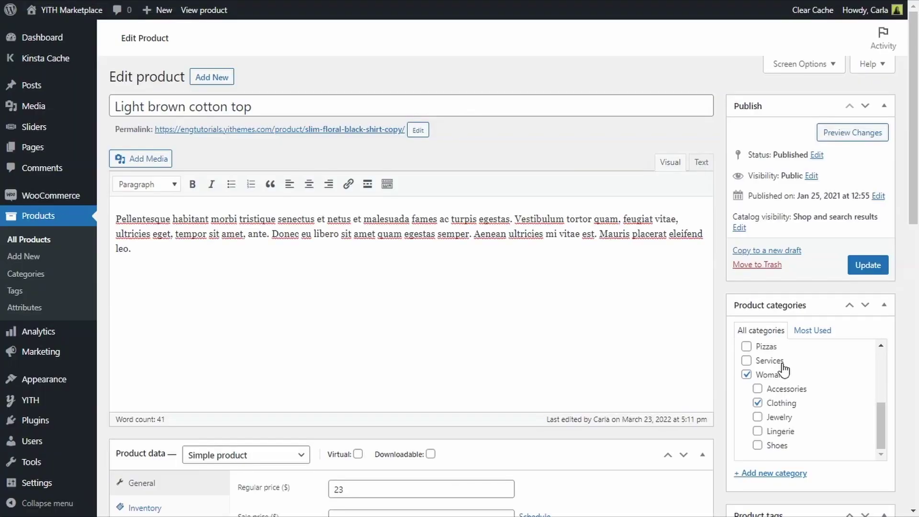
- Open the Scotland B&W top for editing and start a new product-specific watermark
click(46, 243)
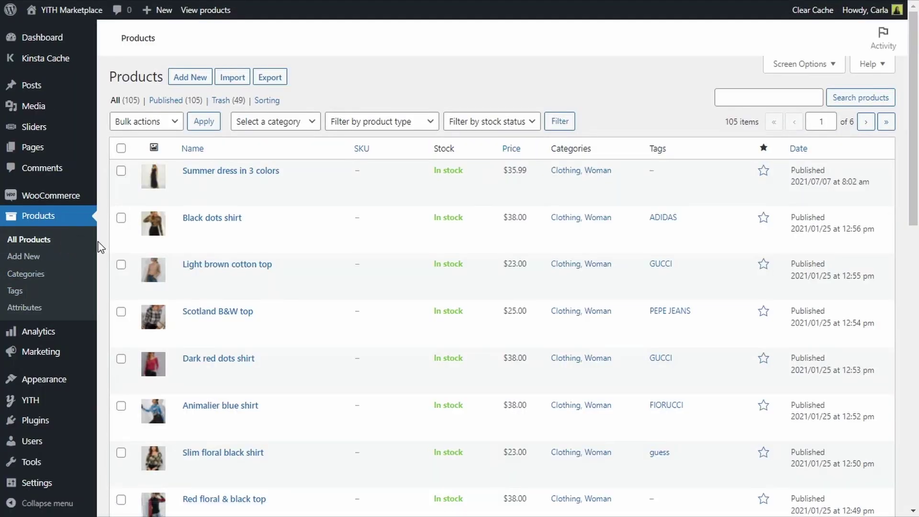
click(219, 324)
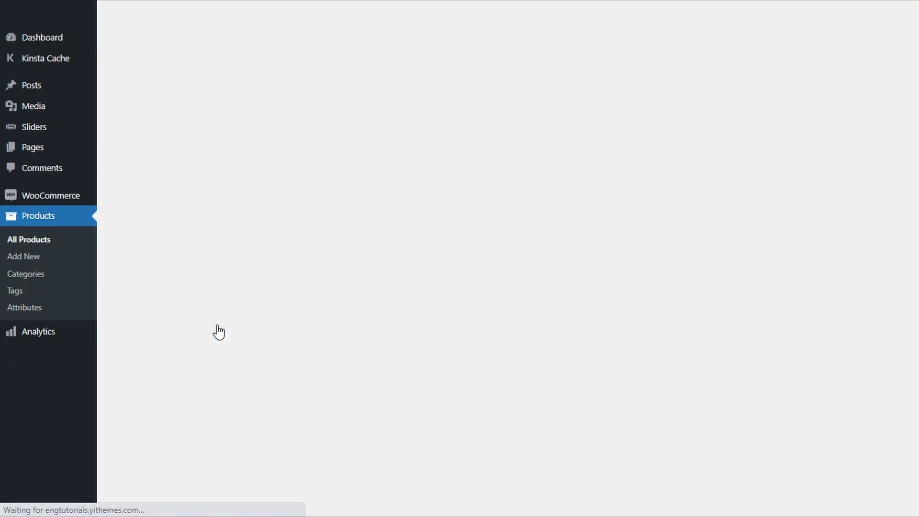
scroll(218, 331, down, 6)
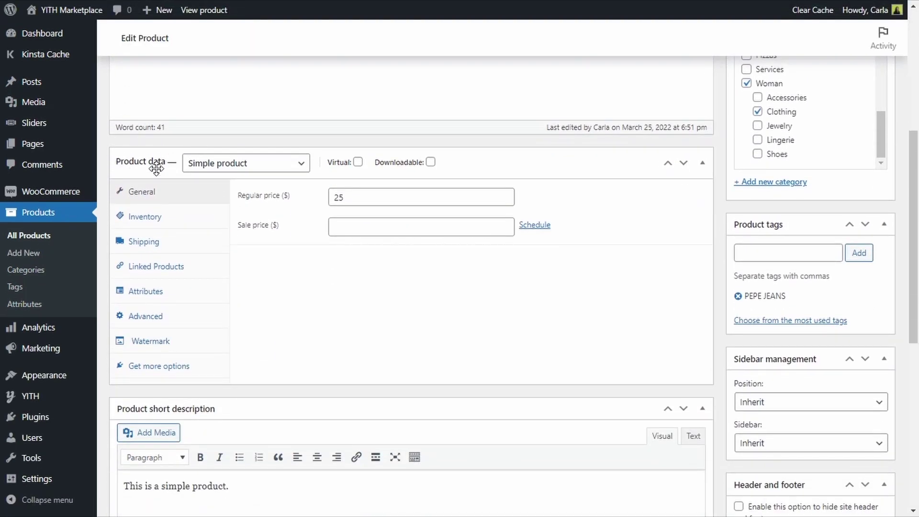
click(175, 343)
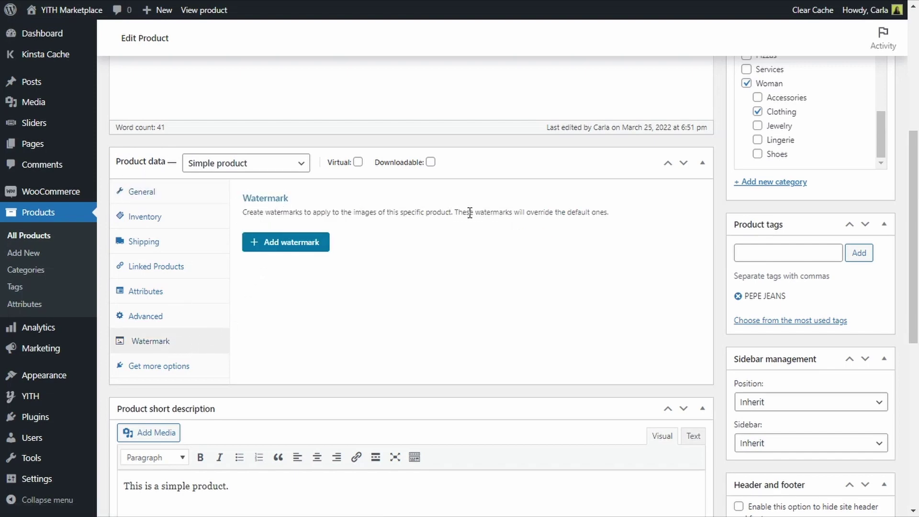
click(274, 248)
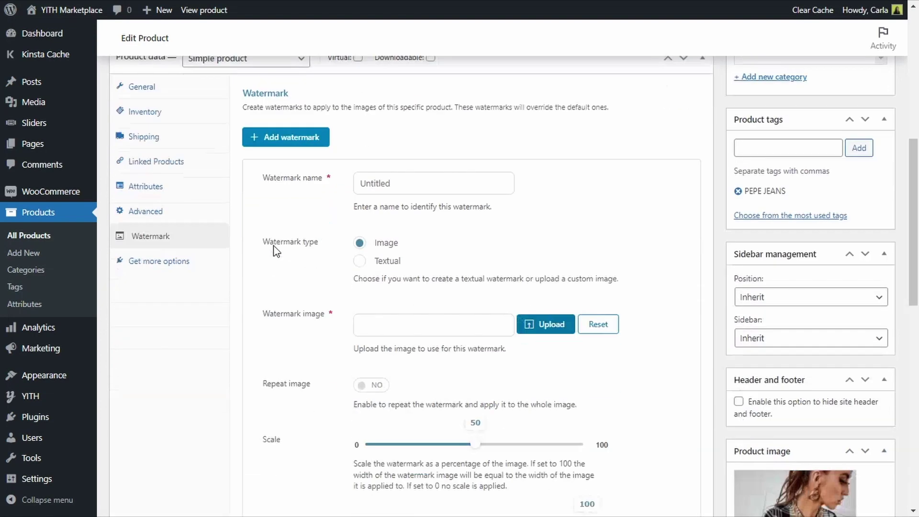
scroll(276, 251, up, 1)
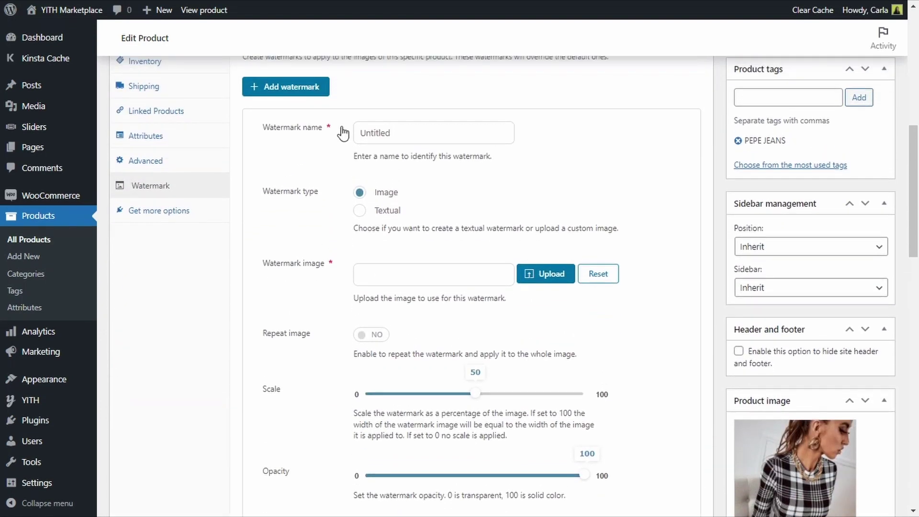
- Name the watermark "Text watermark" and make it a Textual watermark reading "Copyright YITH"
double_click(401, 133)
text(Text watermark)
click(359, 211)
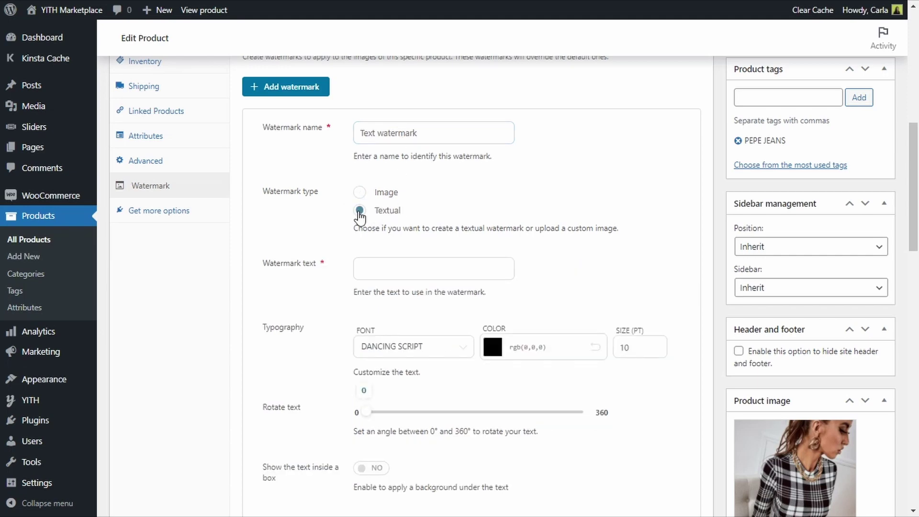
click(372, 263)
text(Copyright YITH)
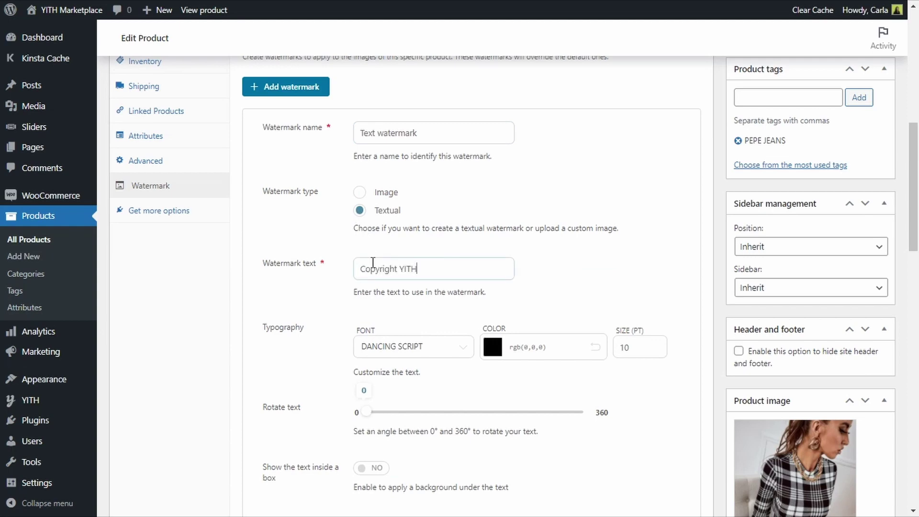
- Set the watermark text's typography to Open Sans, near-white color rgb(252,252,252) and size 30 pt
scroll(372, 263, down, 1)
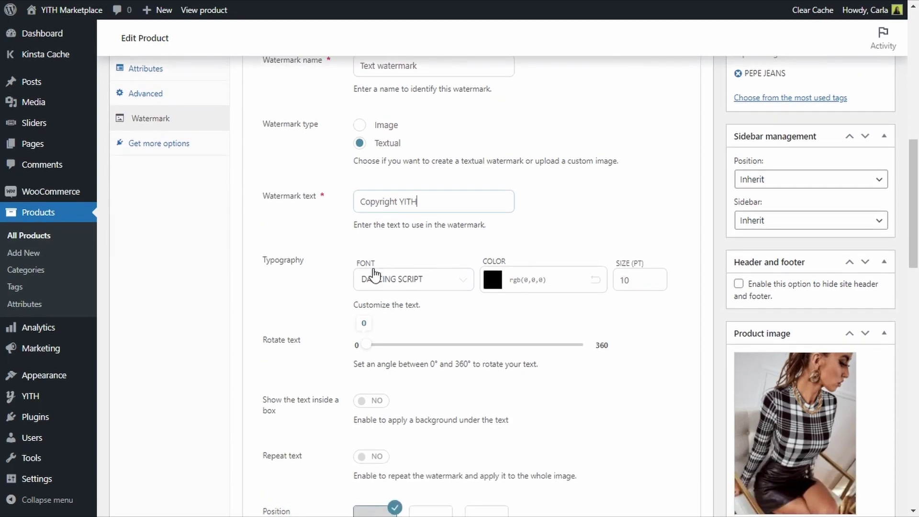
click(462, 284)
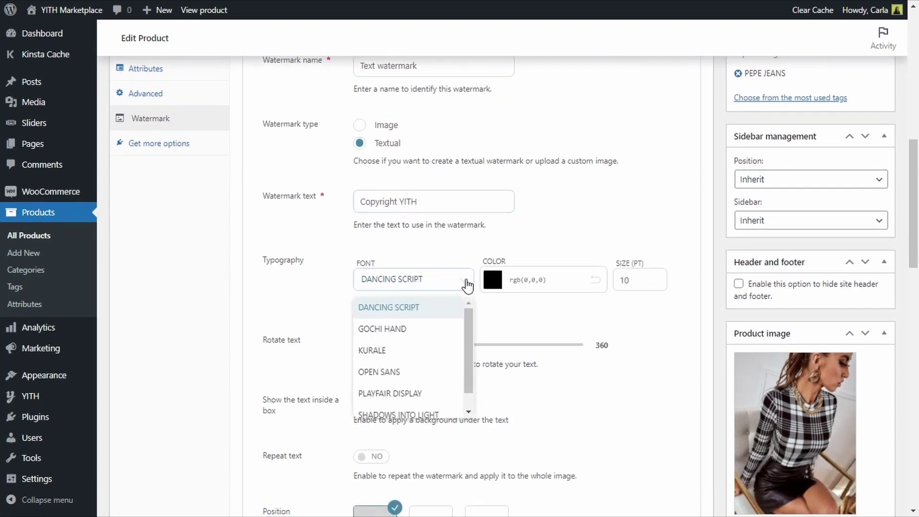
scroll(446, 349, down, 1)
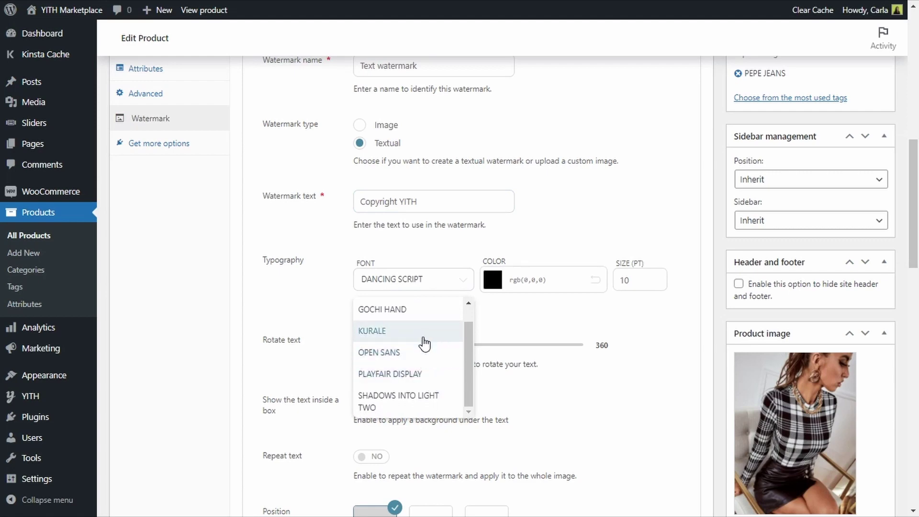
click(394, 354)
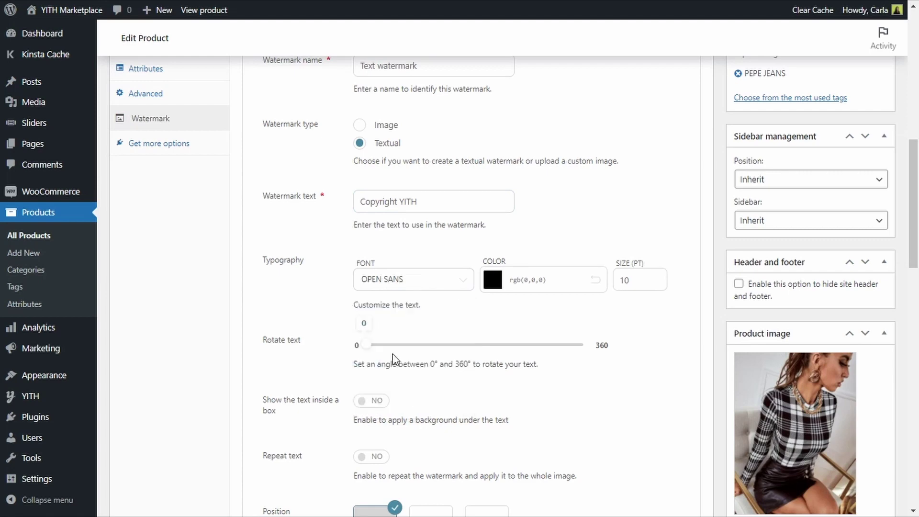
click(492, 280)
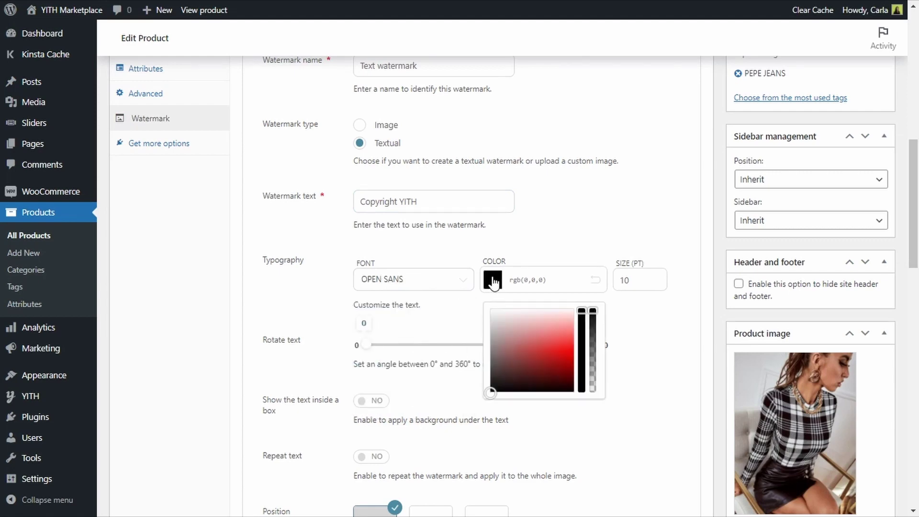
click(492, 310)
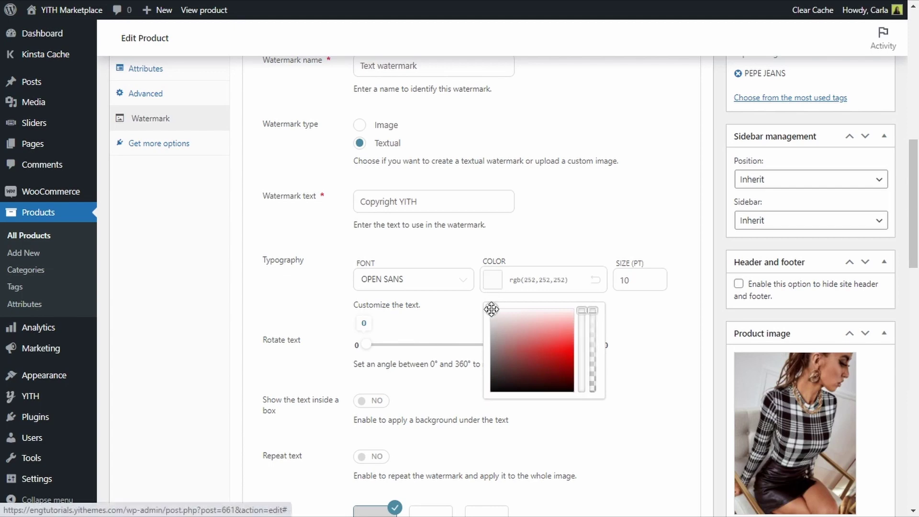
scroll(493, 285, down, 1)
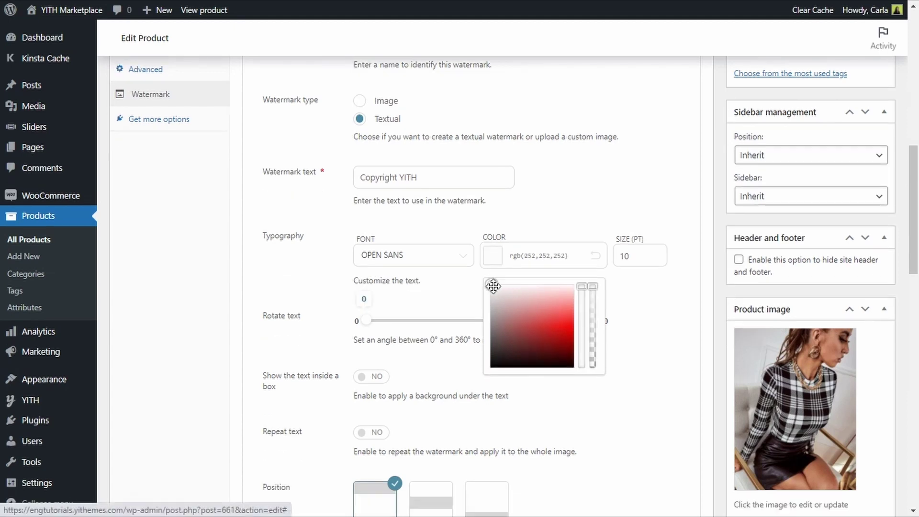
double_click(624, 256)
text(30)
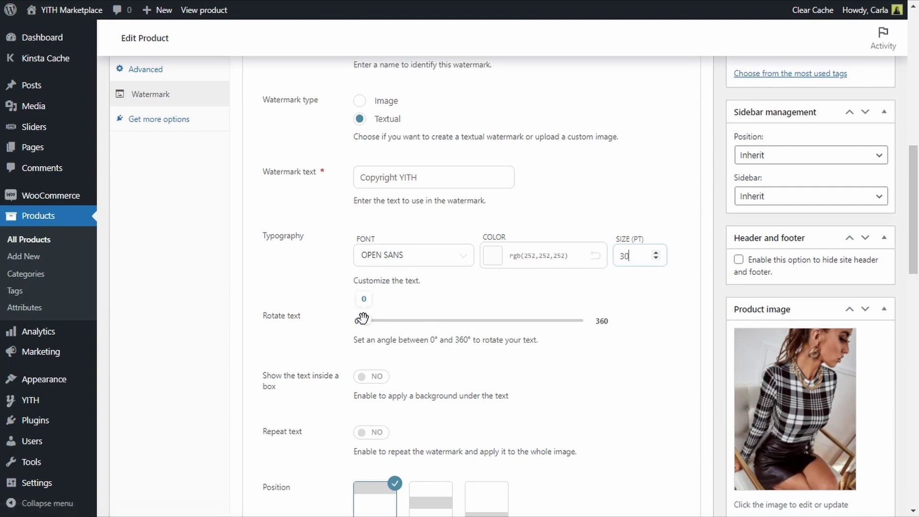
- Rotate the watermark text by 25° and enable showing the text inside a box
drag(366, 320, 387, 320)
scroll(386, 318, down, 2)
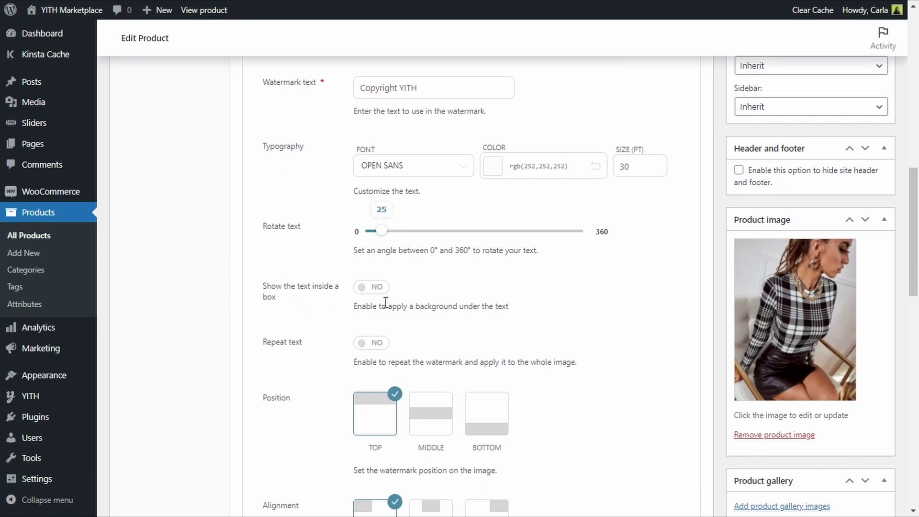
click(365, 287)
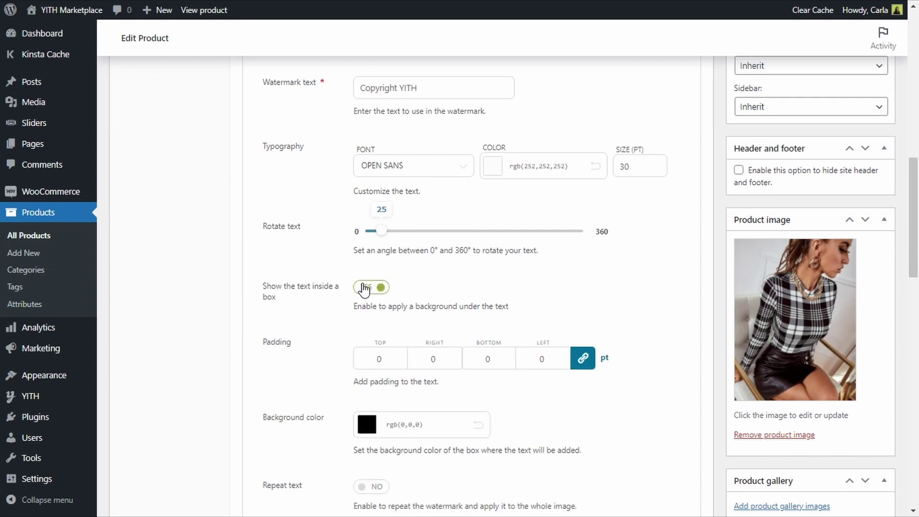
- Set the text box's padding to 20 pt on all four sides and its background color to gray rgb(175,175,175)
scroll(365, 287, down, 1)
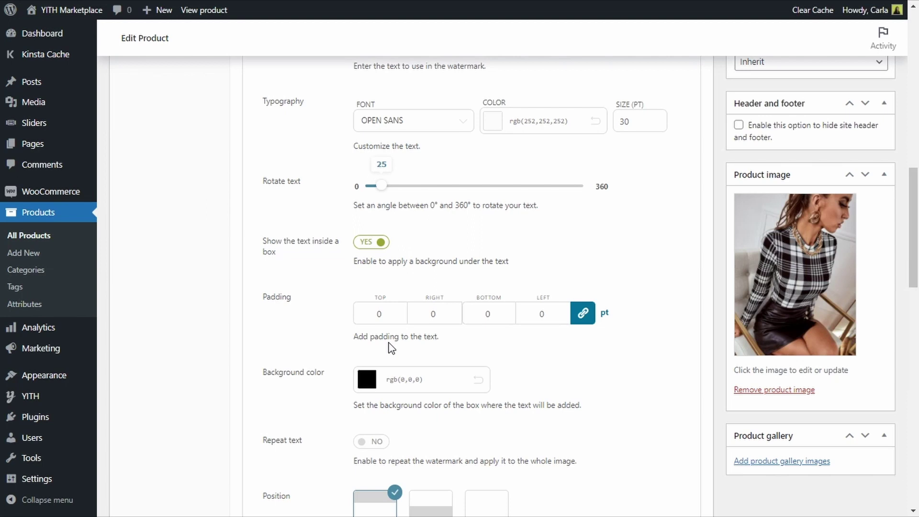
click(379, 315)
text(2)
scroll(388, 315, down, 2)
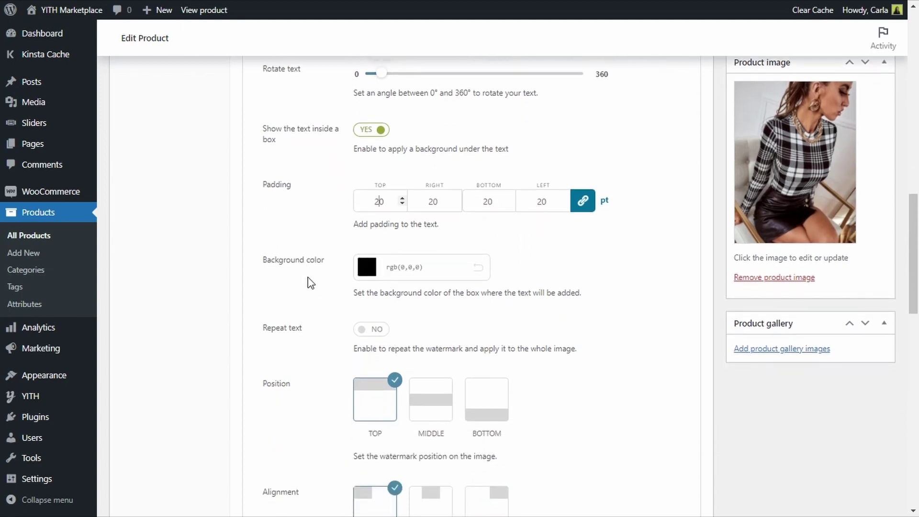
click(366, 271)
drag(364, 380, 363, 323)
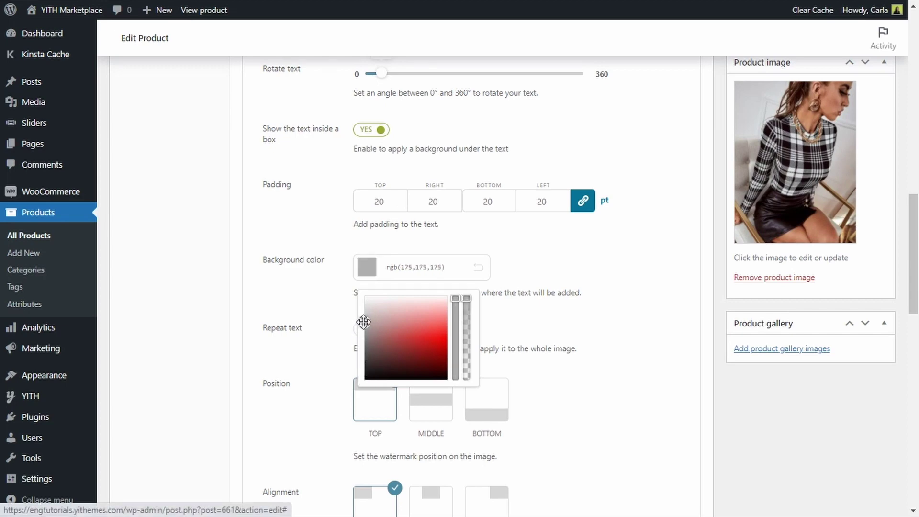
click(573, 337)
- Place the text watermark in the Middle position with Center alignment
scroll(573, 334, down, 2)
scroll(573, 335, down, 1)
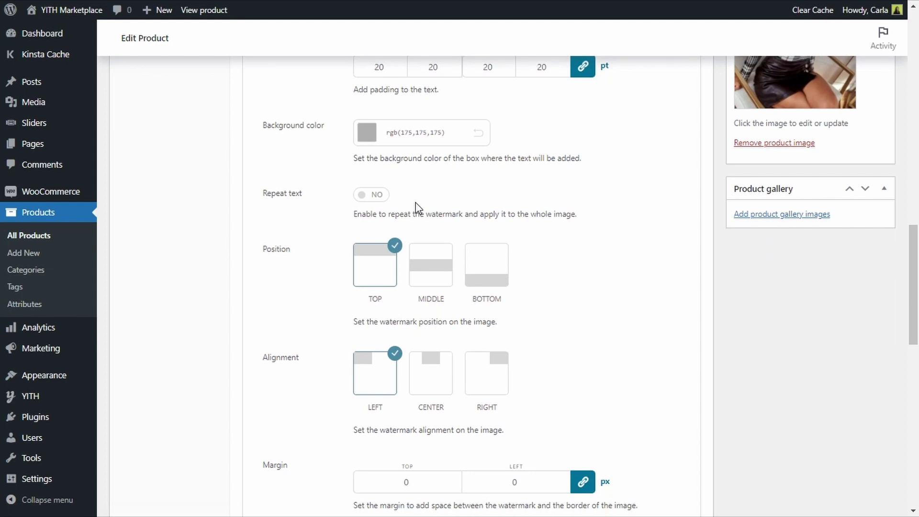
click(436, 280)
click(433, 371)
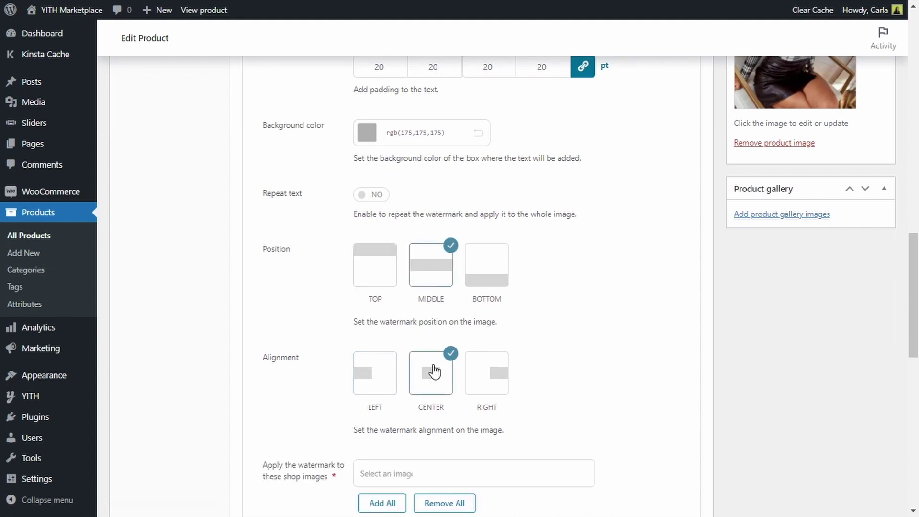
- Apply the text watermark to all shop image formats and preview it
scroll(434, 371, down, 1)
scroll(434, 371, down, 4)
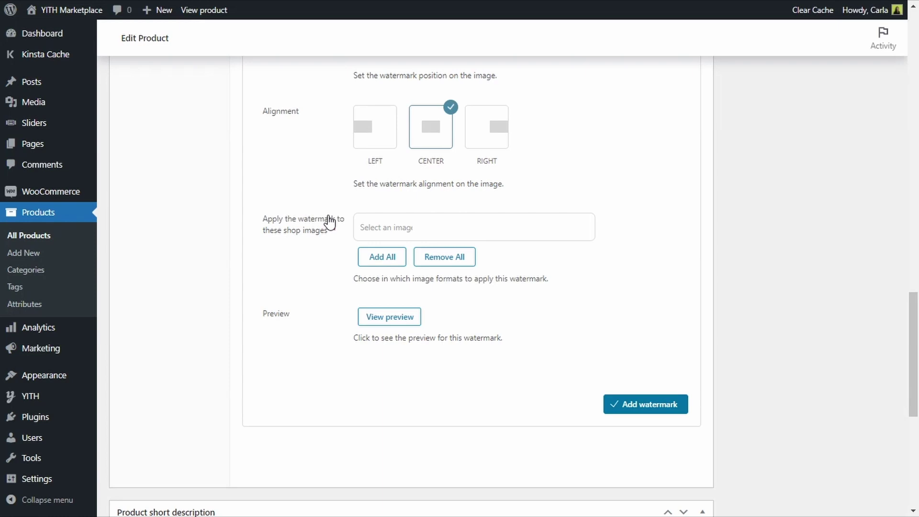
click(387, 267)
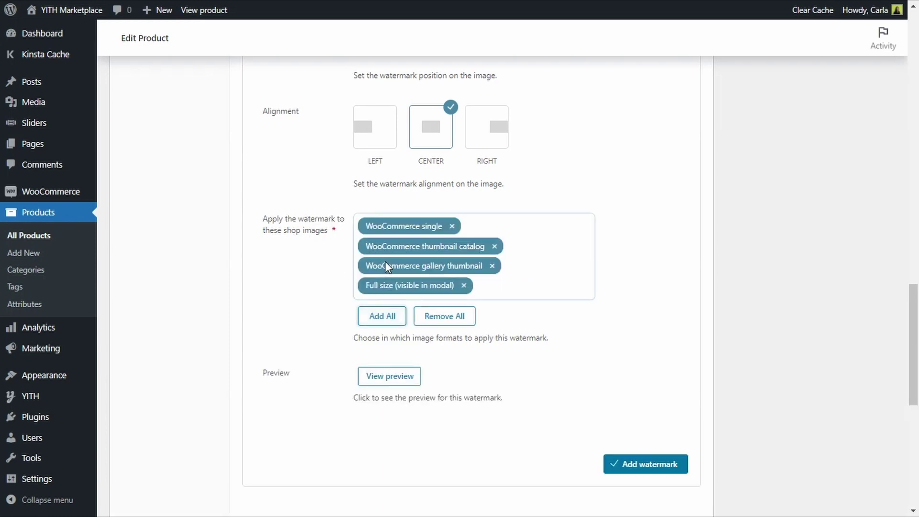
scroll(386, 288, down, 3)
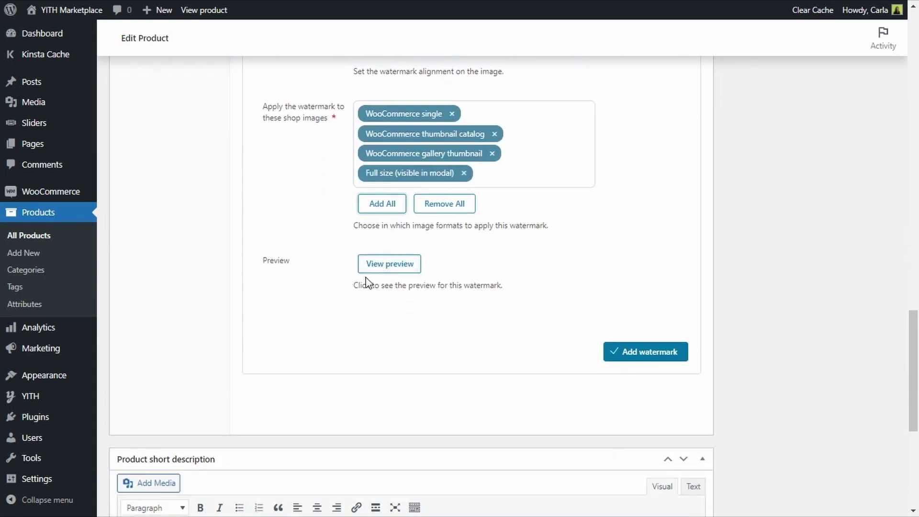
click(400, 268)
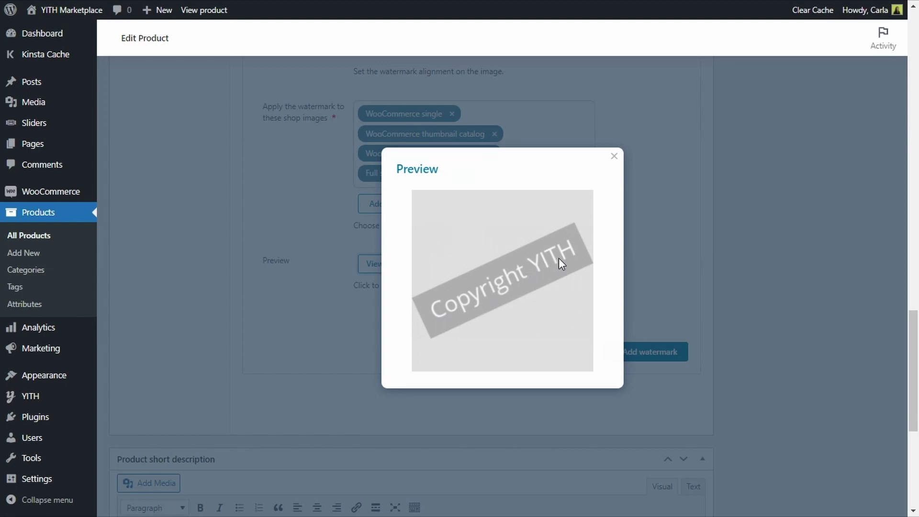
click(614, 156)
- Add the finished text watermark to the Scotland B&W top and update the product
click(661, 353)
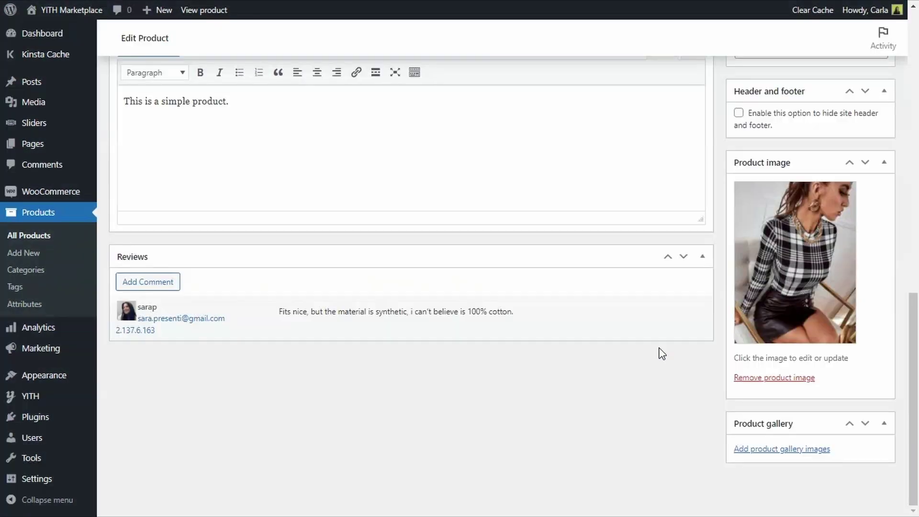
scroll(915, 151, up, 5)
scroll(915, 151, up, 7)
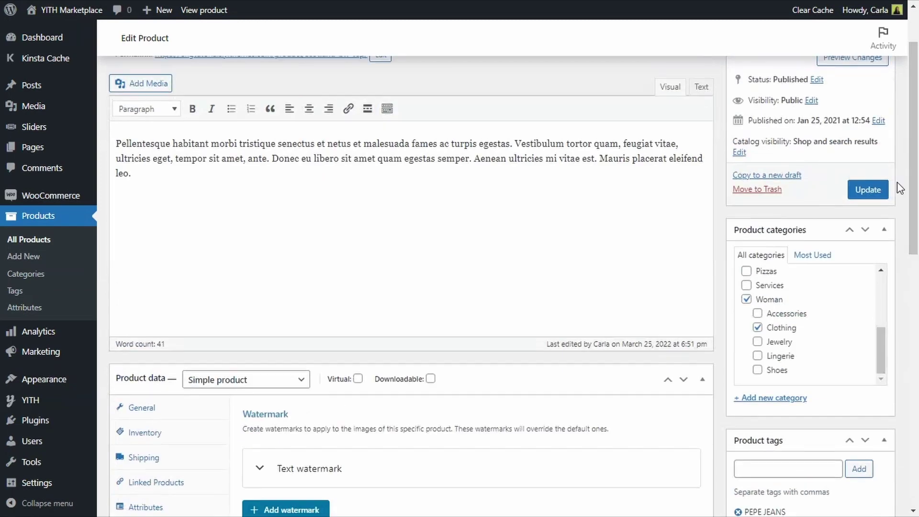
click(885, 192)
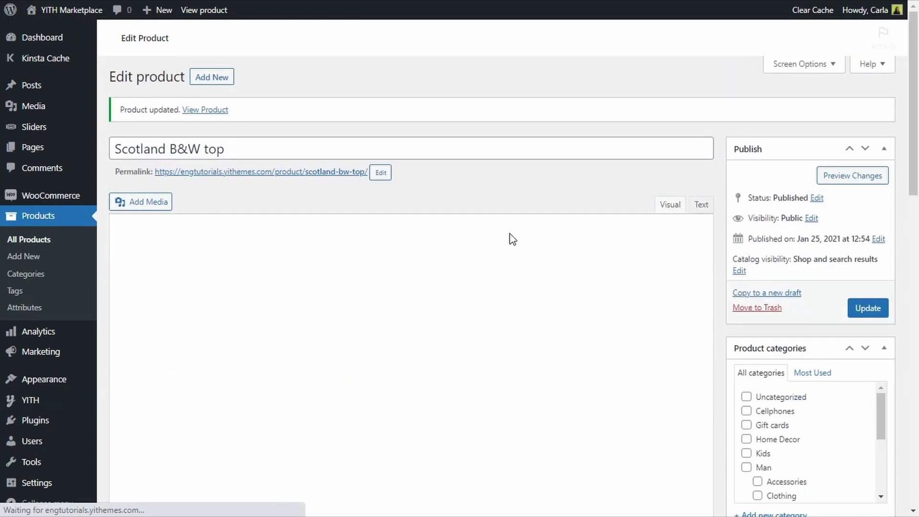
- Check the text watermark on the Scotland B&W top's product page and in the shop's product listing
click(309, 180)
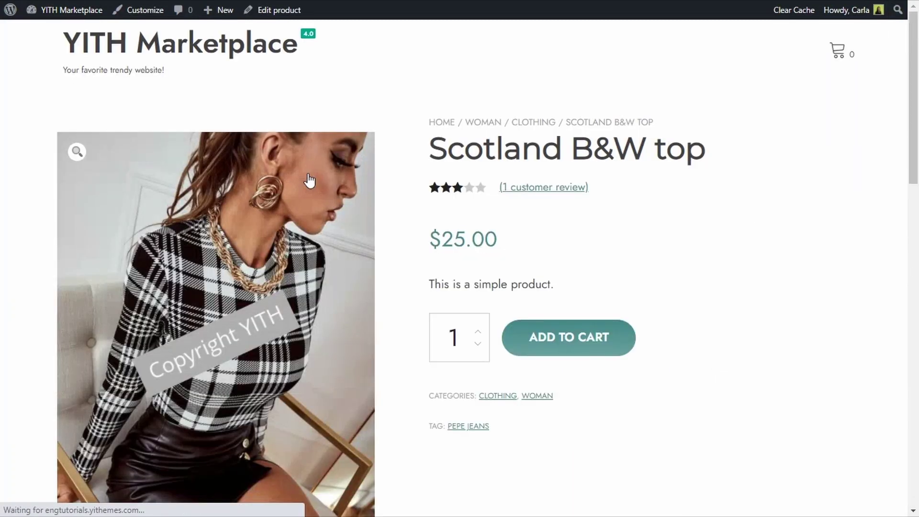
scroll(426, 222, down, 1)
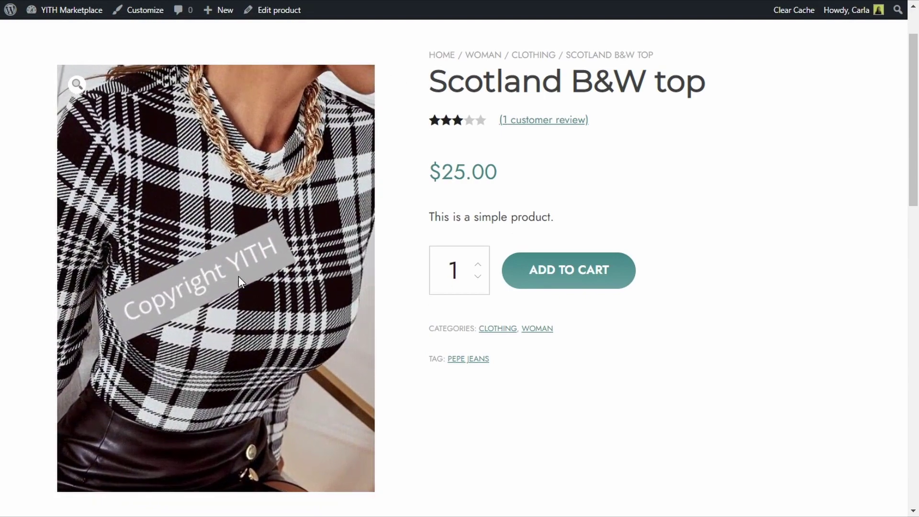
scroll(411, 264, up, 2)
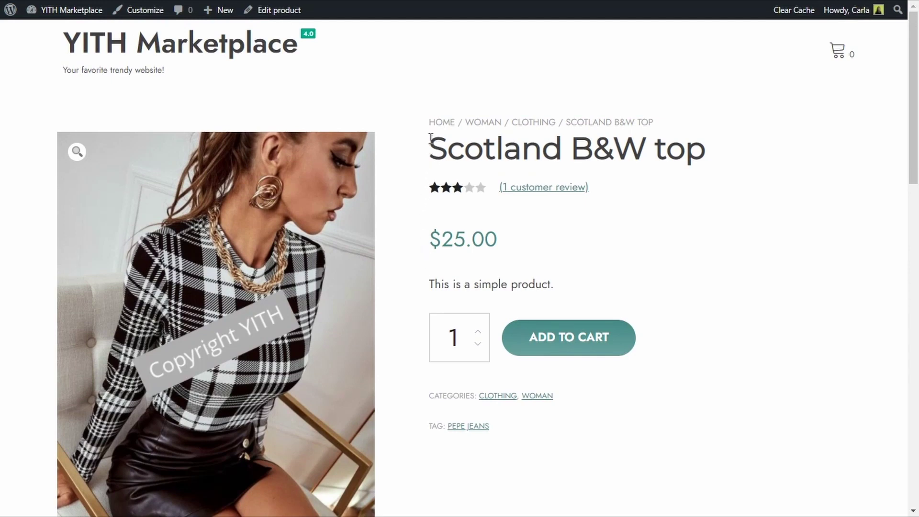
click(437, 126)
scroll(438, 130, down, 2)
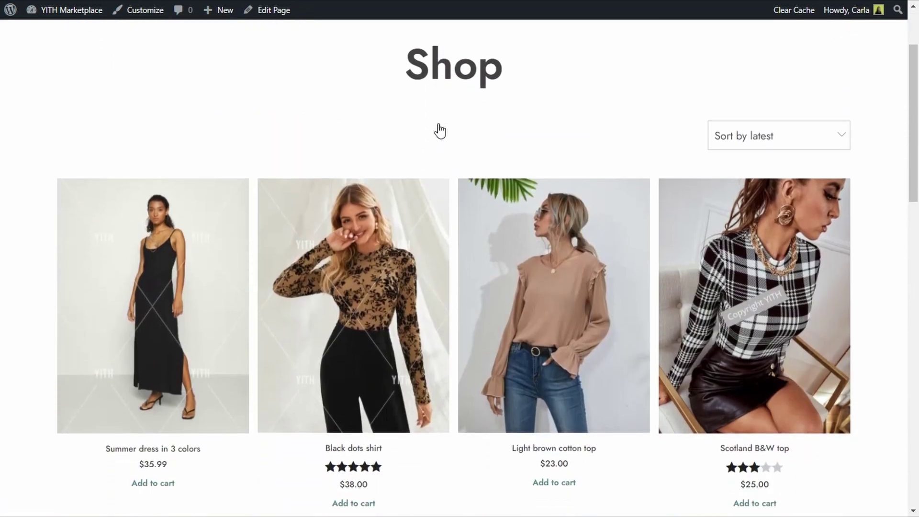